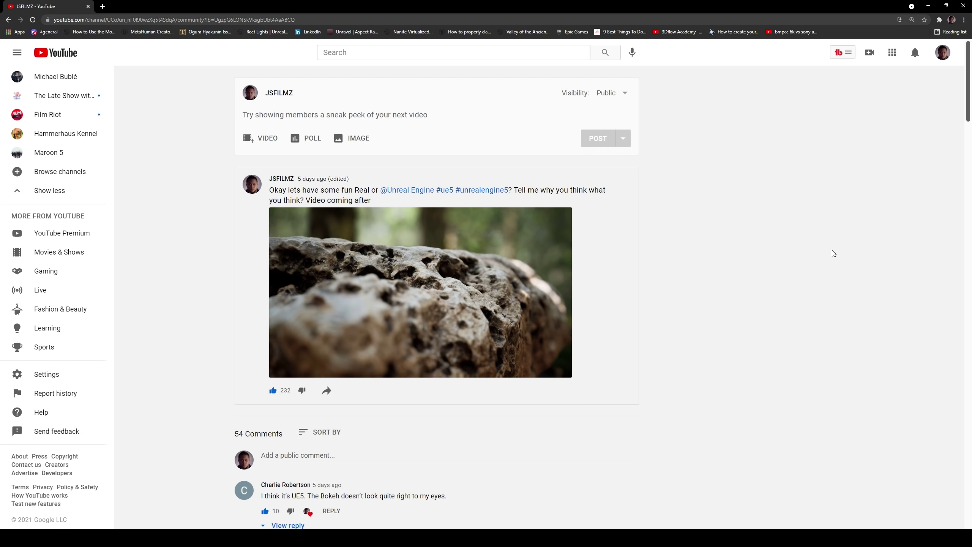
# - Leave the YouTube community post for RealityCapture's empty new project with its Help guide
pyautogui.scroll(-5, 583, 336)
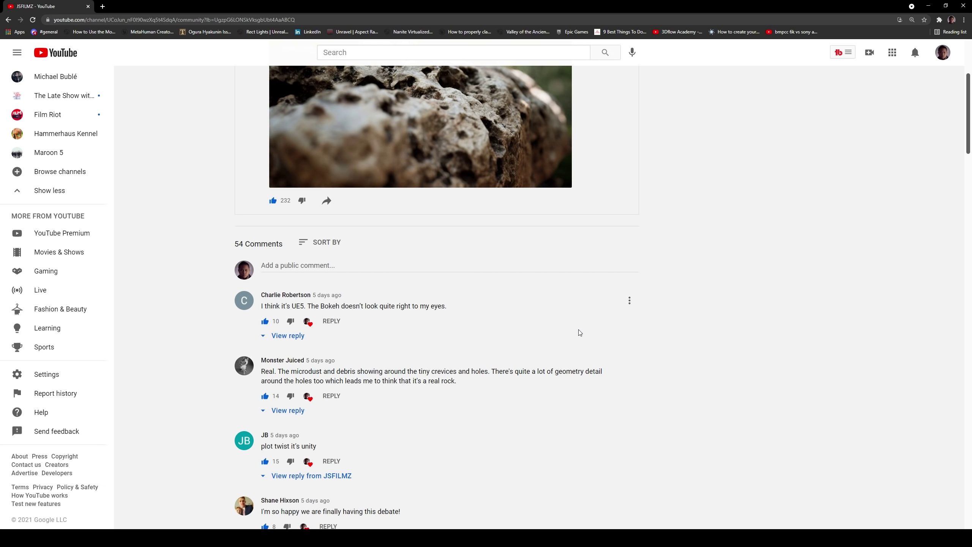
pyautogui.scroll(3, 579, 331)
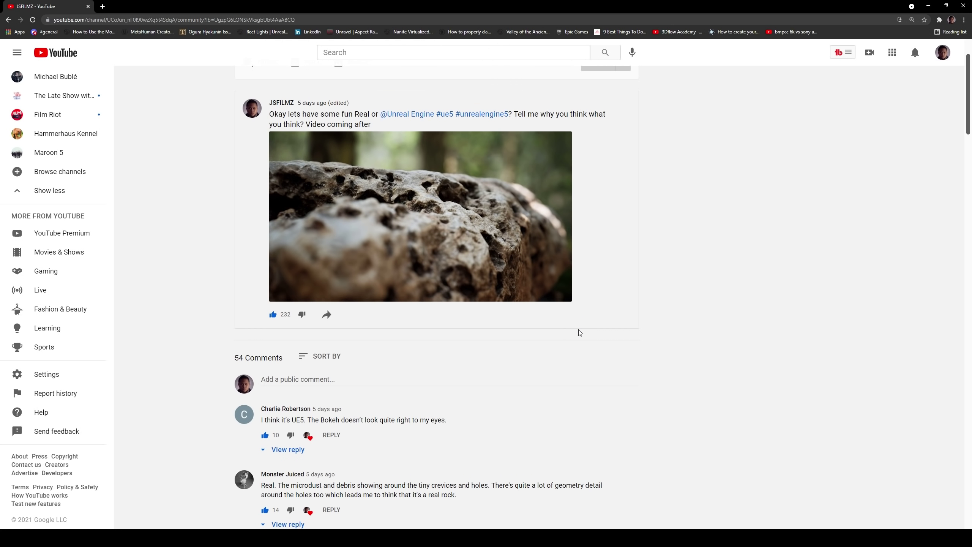
pyautogui.scroll(-10, 580, 333)
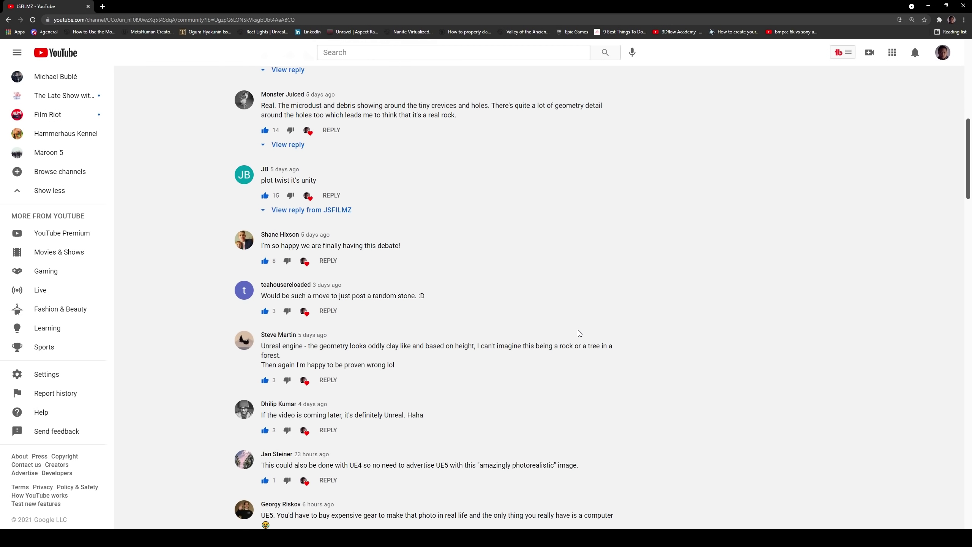
pyautogui.scroll(-10, 580, 332)
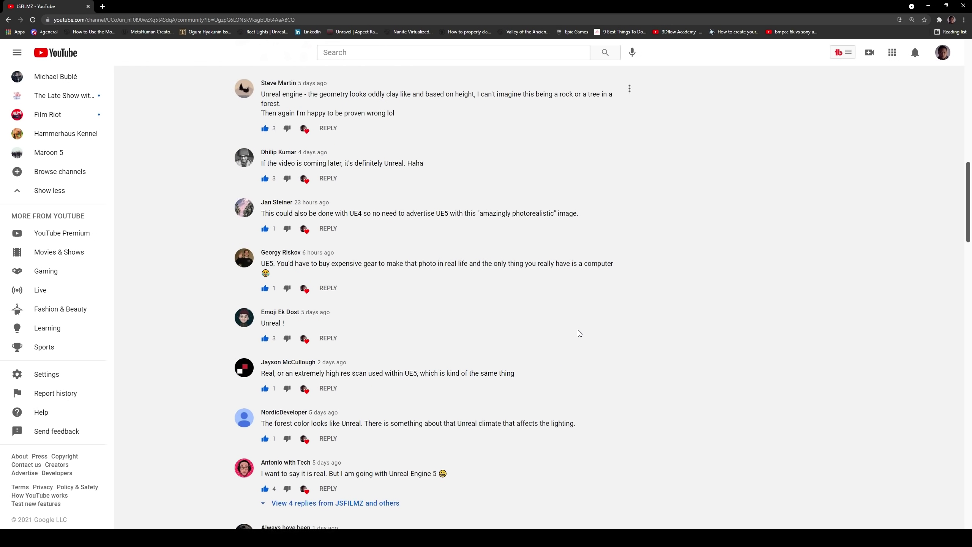
pyautogui.scroll(-11, 577, 332)
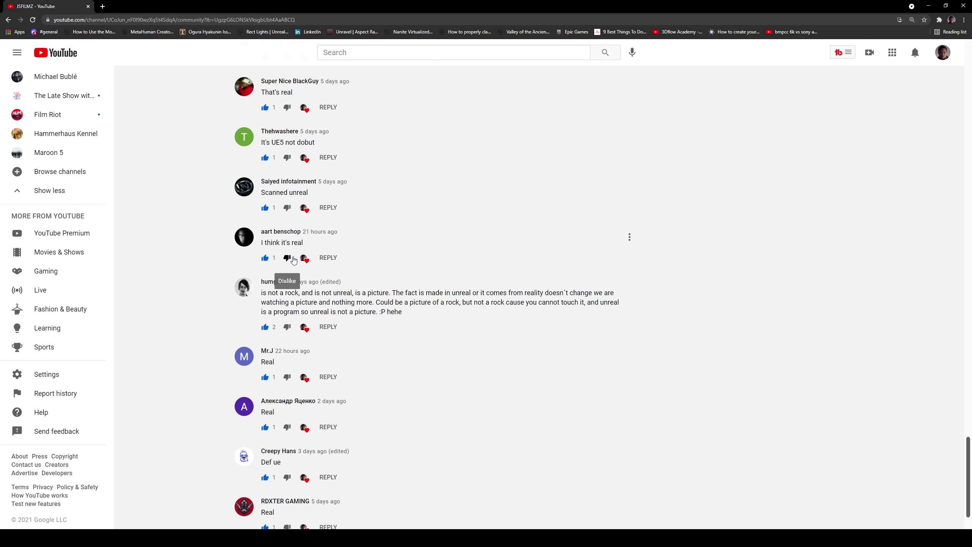
pyautogui.scroll(3, 304, 213)
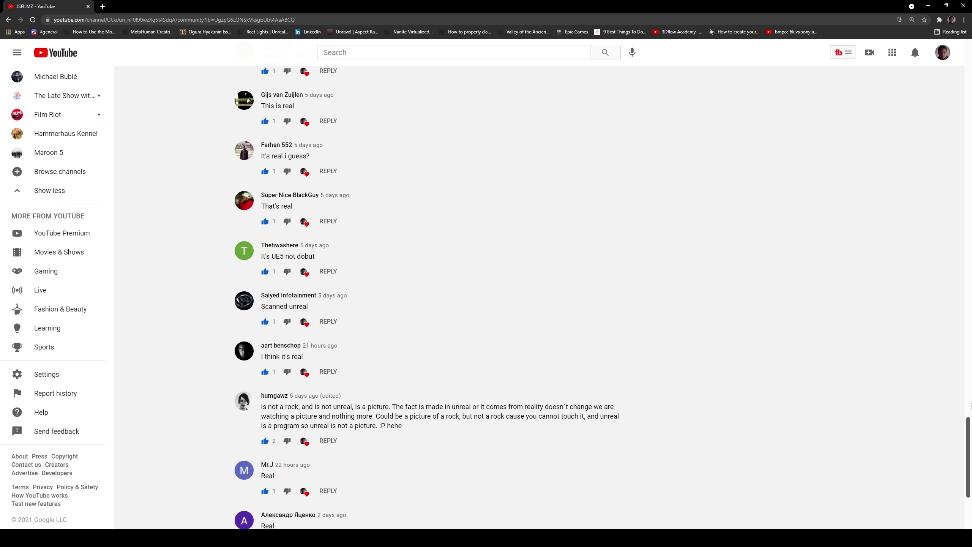
pyautogui.moveTo(969, 473); pyautogui.dragTo(970, 96)
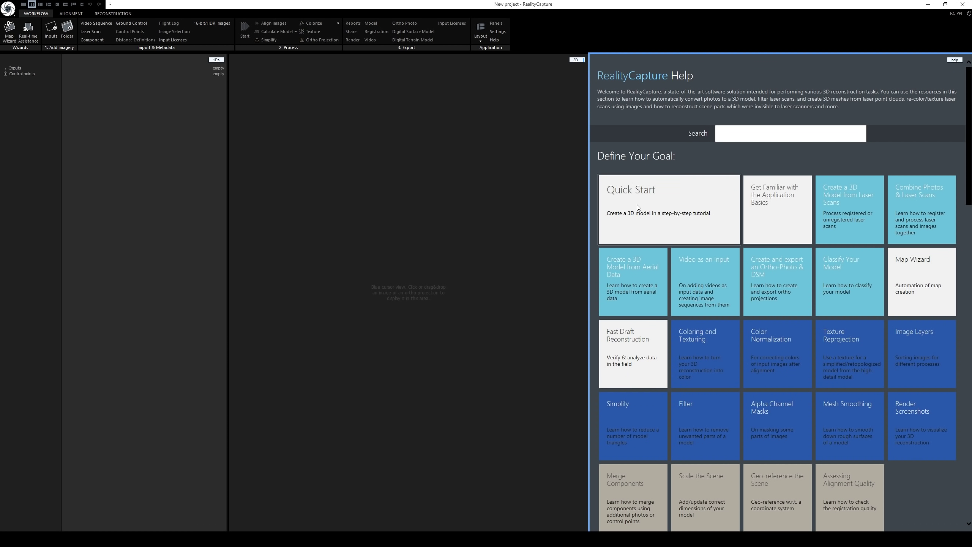
# - Start Quick Start and import all 171 rock photos from the cry folder
pyautogui.click(649, 210)
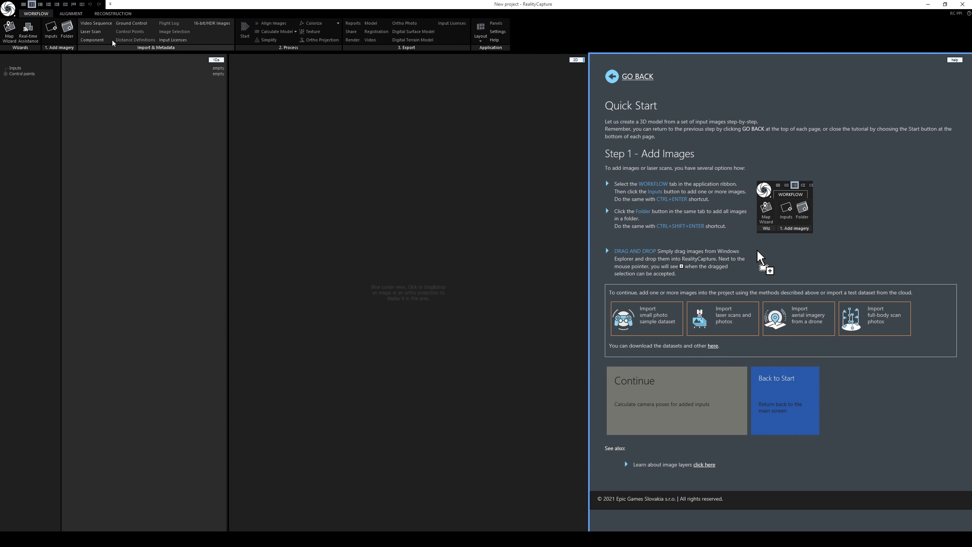
pyautogui.click(67, 31)
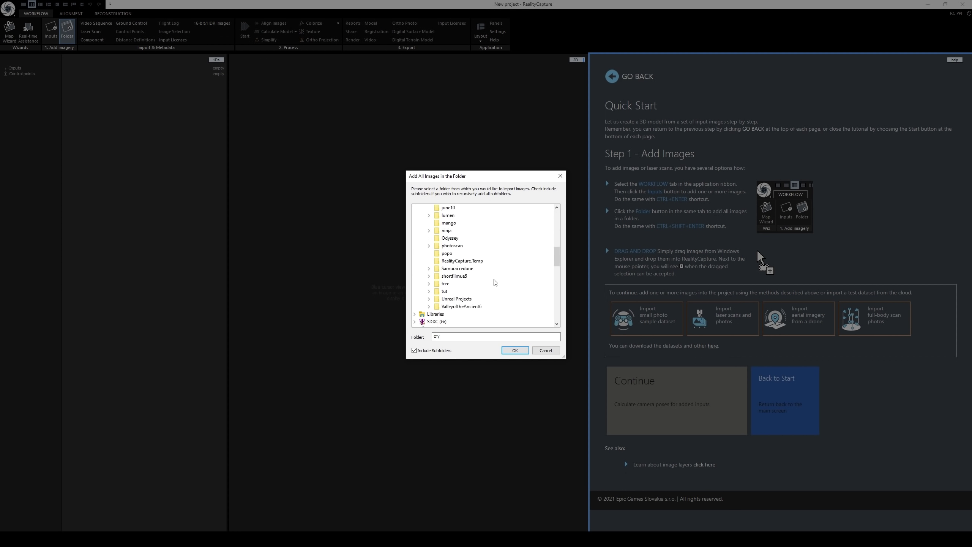
pyautogui.click(515, 350)
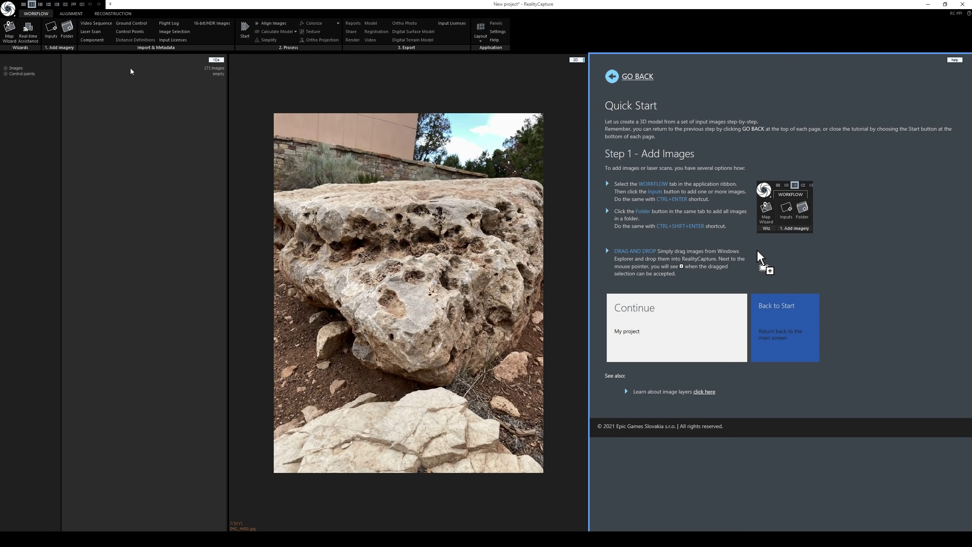
# - Preview the rock photos, such as IMG_4467, IMG_4484 and IMG_4450, then reach My Images
pyautogui.click(6, 67)
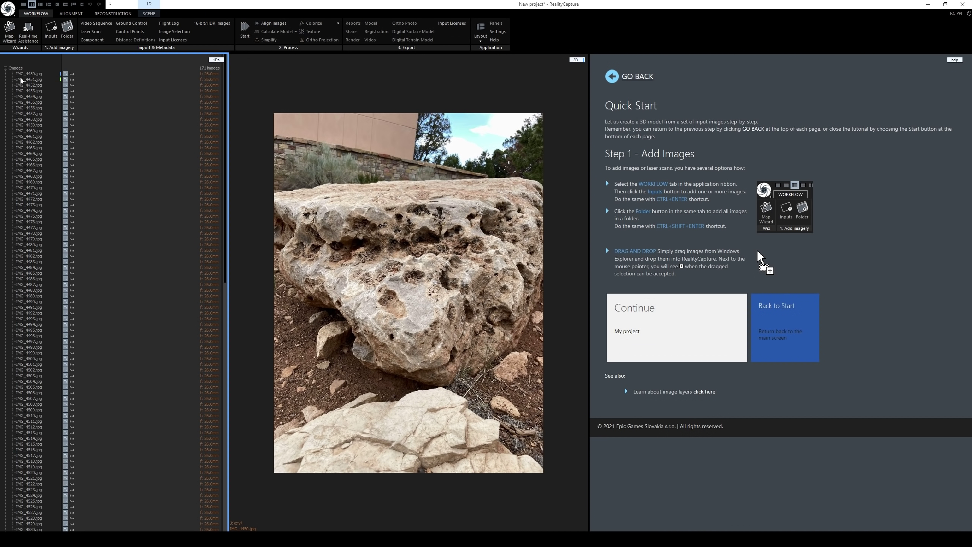
pyautogui.click(28, 91)
pyautogui.click(31, 102)
pyautogui.click(30, 119)
pyautogui.click(29, 136)
pyautogui.click(29, 171)
pyautogui.click(37, 211)
pyautogui.click(31, 227)
pyautogui.click(30, 267)
pyautogui.click(21, 75)
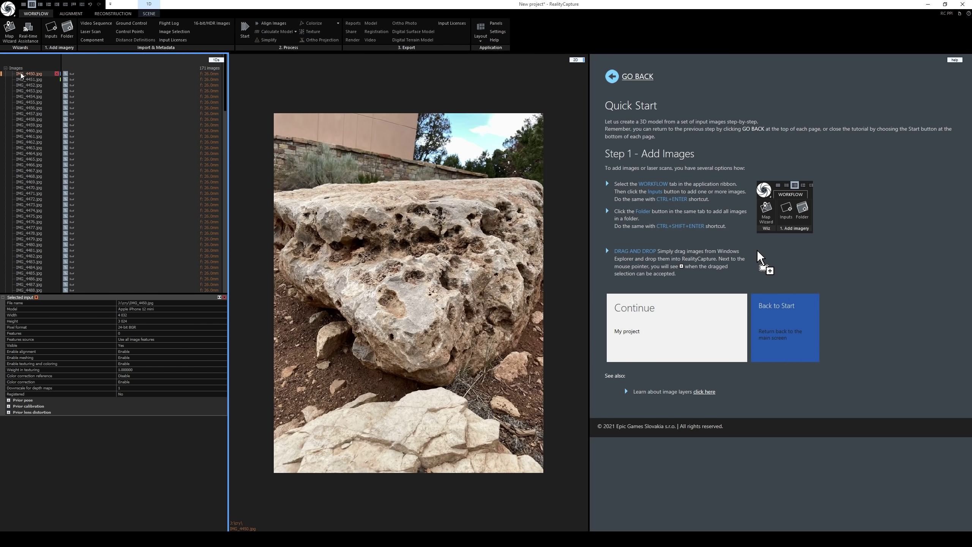
pyautogui.click(650, 329)
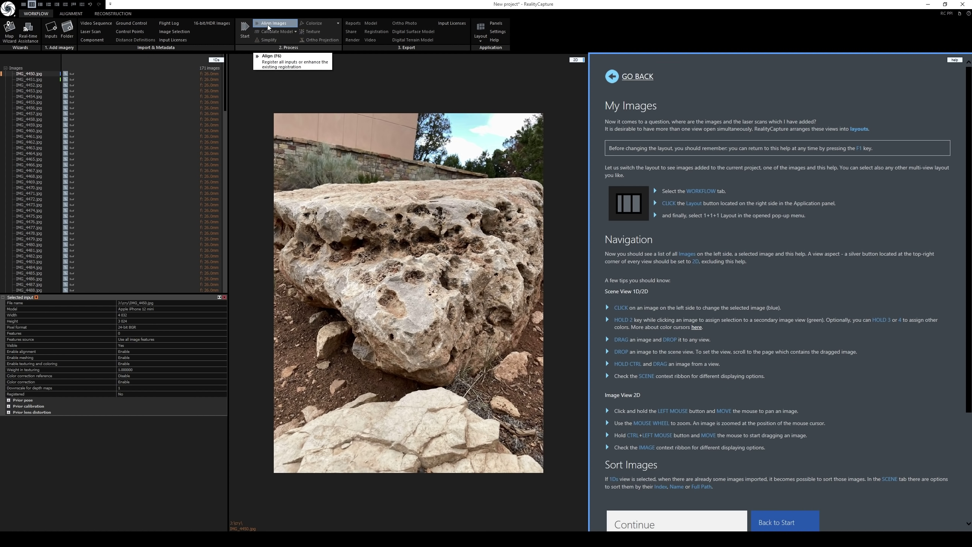
# - Align the images into a sparse rock point cloud and advance the guide to Set Ground Plane
pyautogui.click(267, 24)
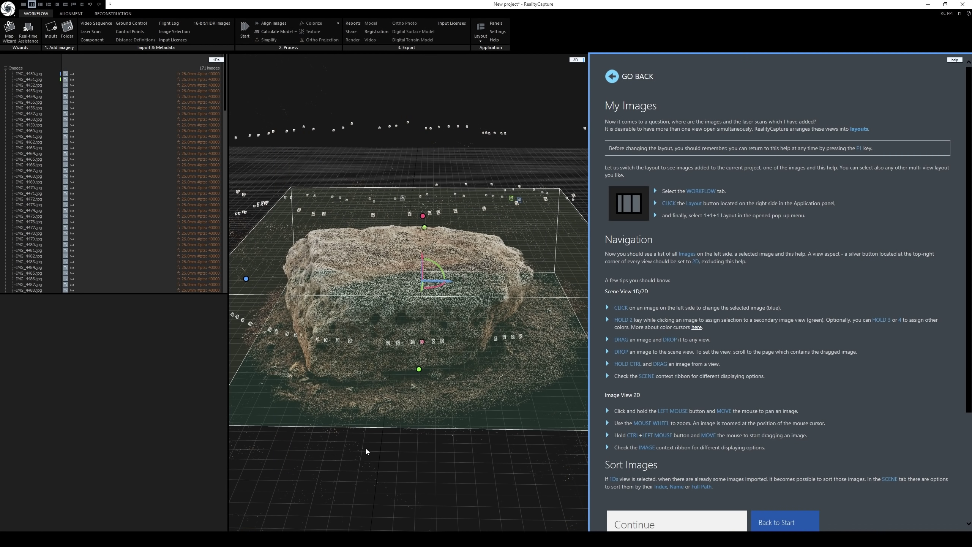
pyautogui.moveTo(410, 350); pyautogui.dragTo(493, 329)
pyautogui.moveTo(470, 275); pyautogui.dragTo(371, 276)
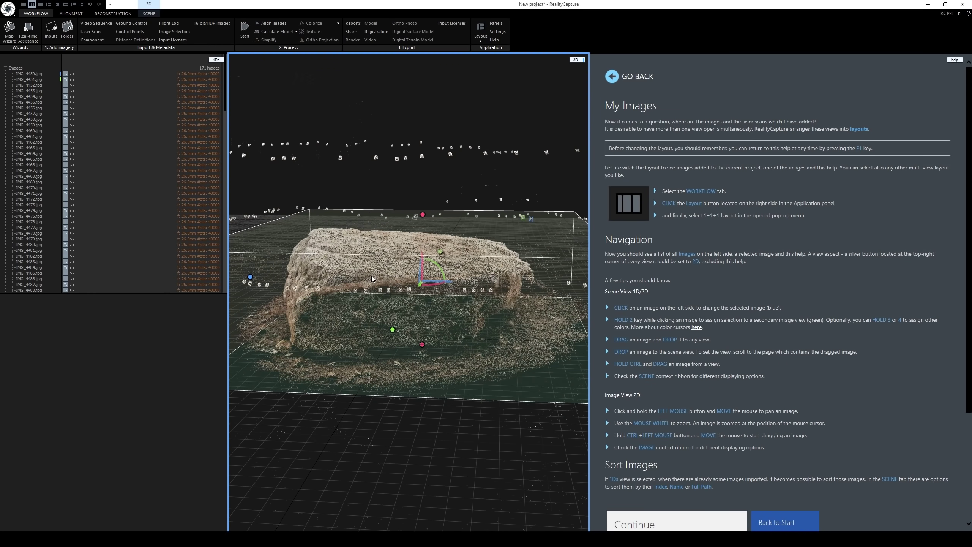
pyautogui.moveTo(414, 254); pyautogui.dragTo(474, 242)
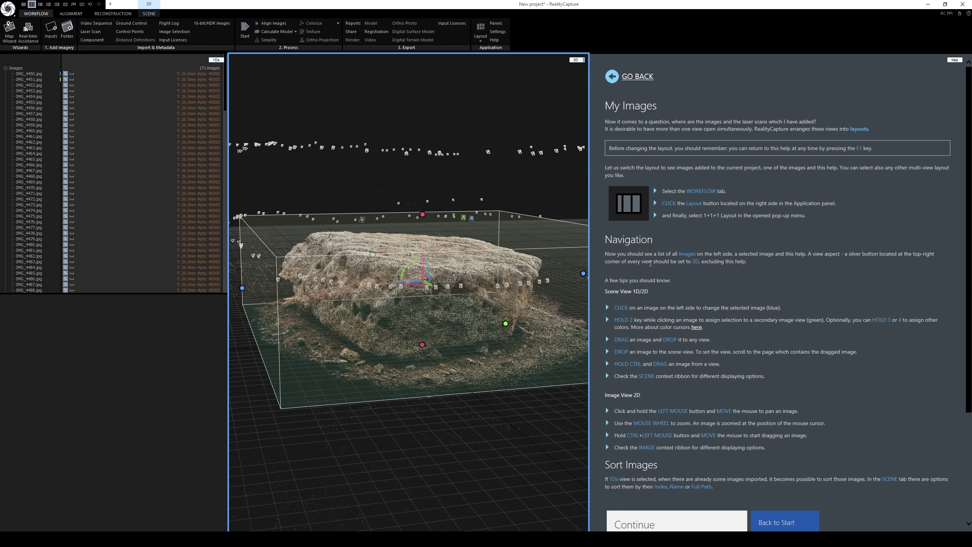
pyautogui.click(666, 523)
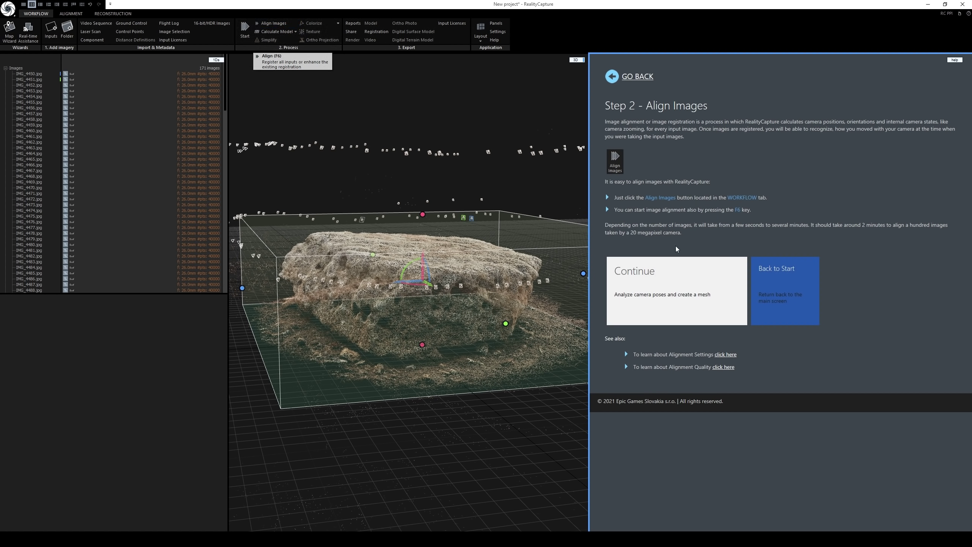
pyautogui.click(649, 297)
# - Step the guide through Set Ground Plane and Reconstruction Region to Compute a Model
pyautogui.scroll(-3, 649, 294)
pyautogui.click(659, 413)
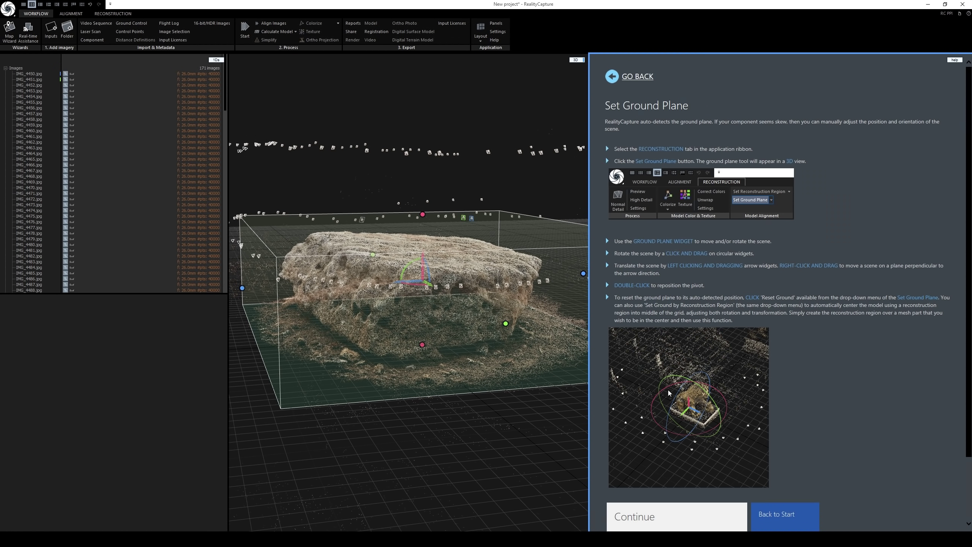
pyautogui.moveTo(318, 90); pyautogui.dragTo(439, 390)
pyautogui.click(692, 522)
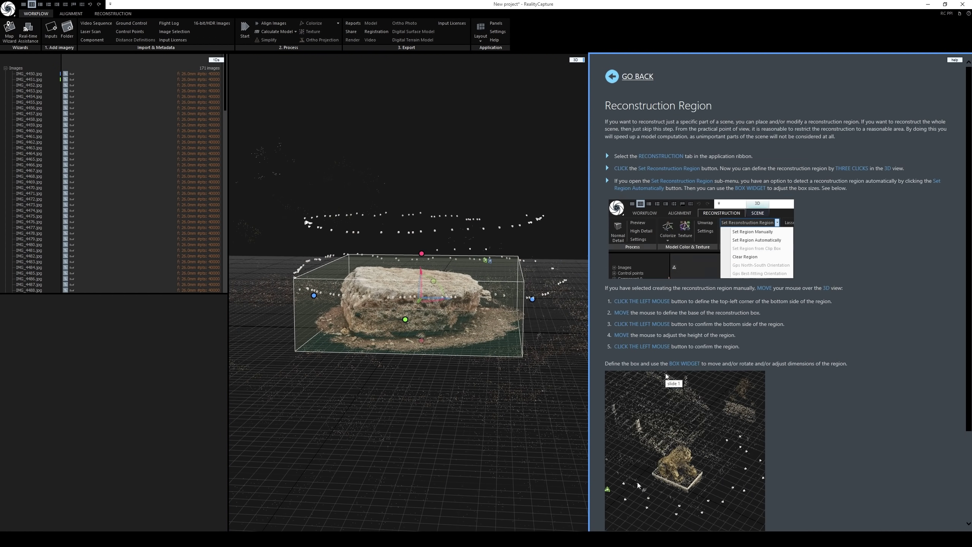
pyautogui.moveTo(563, 245); pyautogui.dragTo(530, 268)
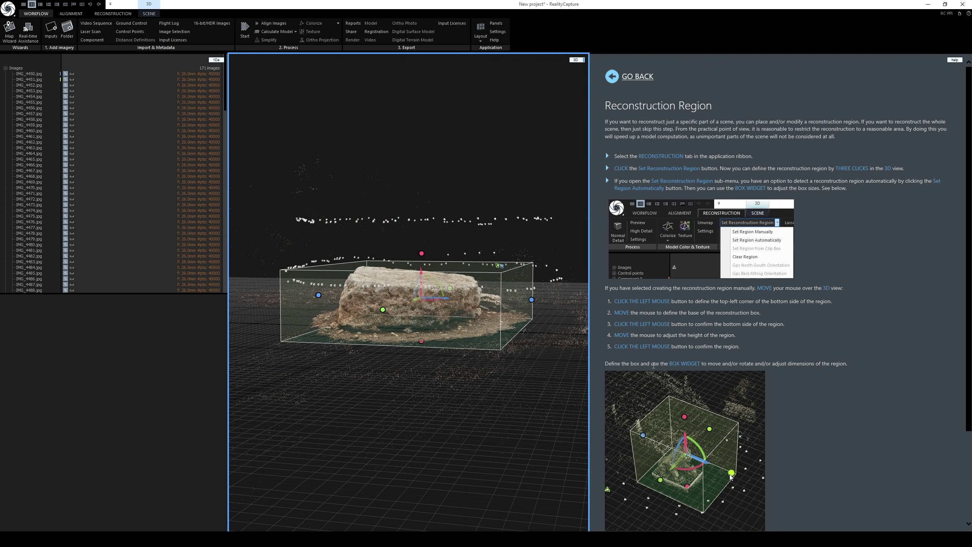
pyautogui.scroll(-3, 683, 375)
pyautogui.click(685, 463)
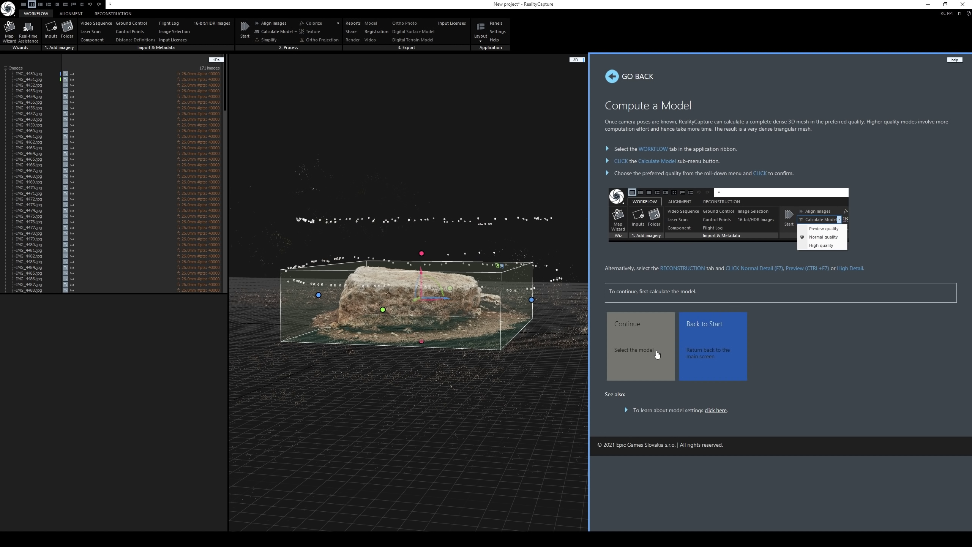
# - Calculate the model in High quality, dismissing the not-enough-video-memory warning
pyautogui.click(296, 33)
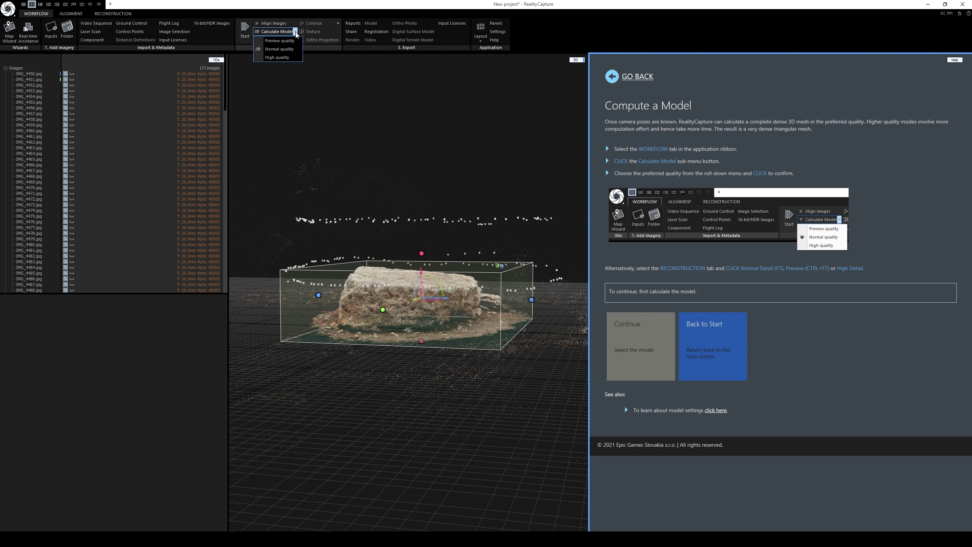
pyautogui.click(282, 58)
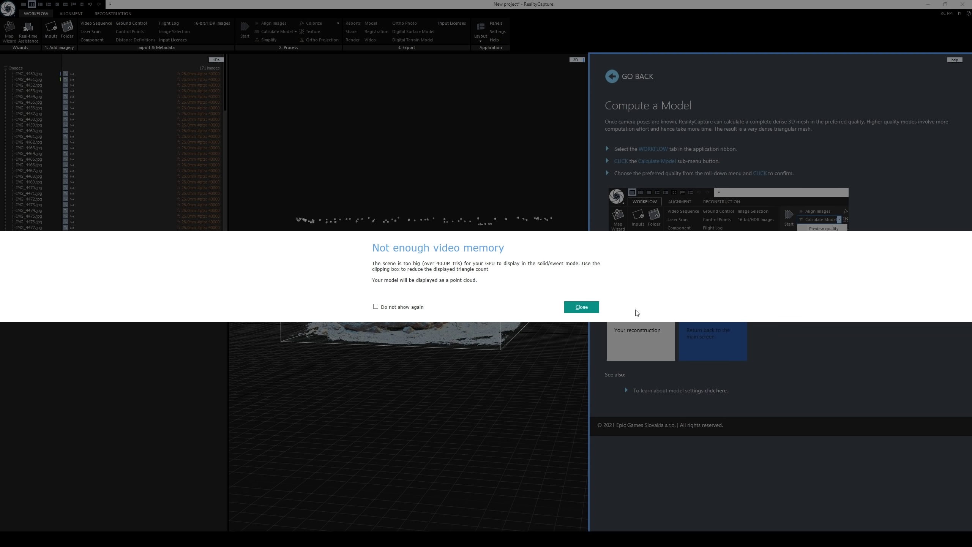
pyautogui.click(582, 307)
# - Collapse the photo list, expand Component 0, and widen and orbit the 3D view of the rock
pyautogui.scroll(8, 430, 288)
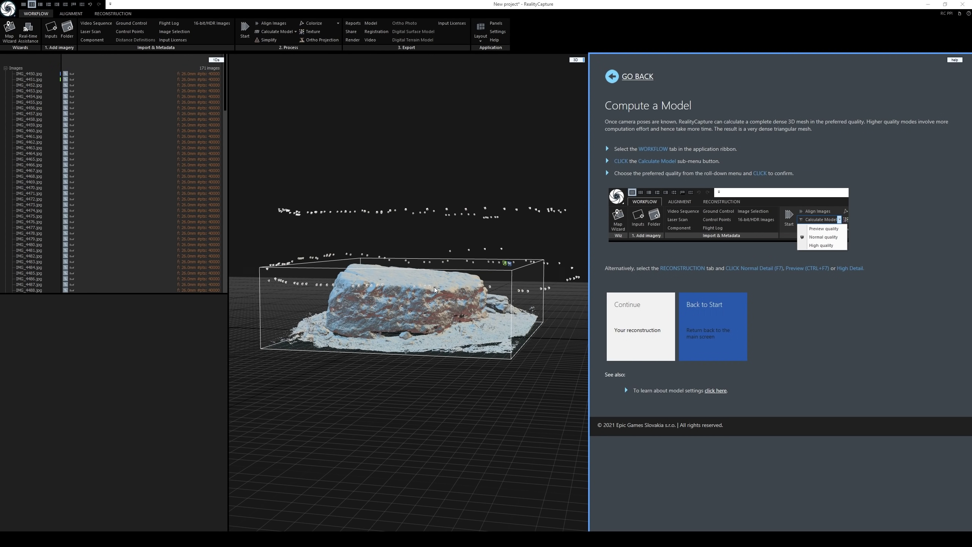
pyautogui.scroll(2, 444, 289)
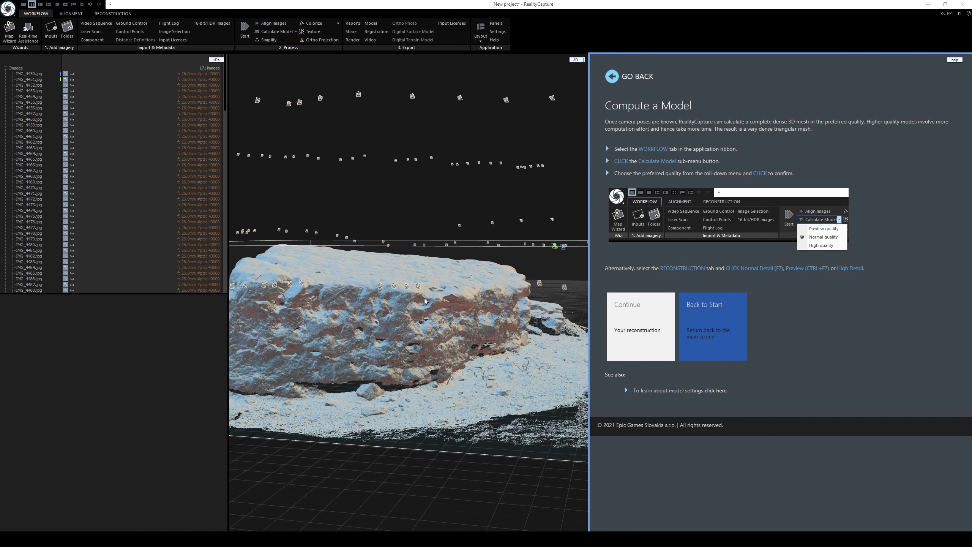
pyautogui.click(5, 68)
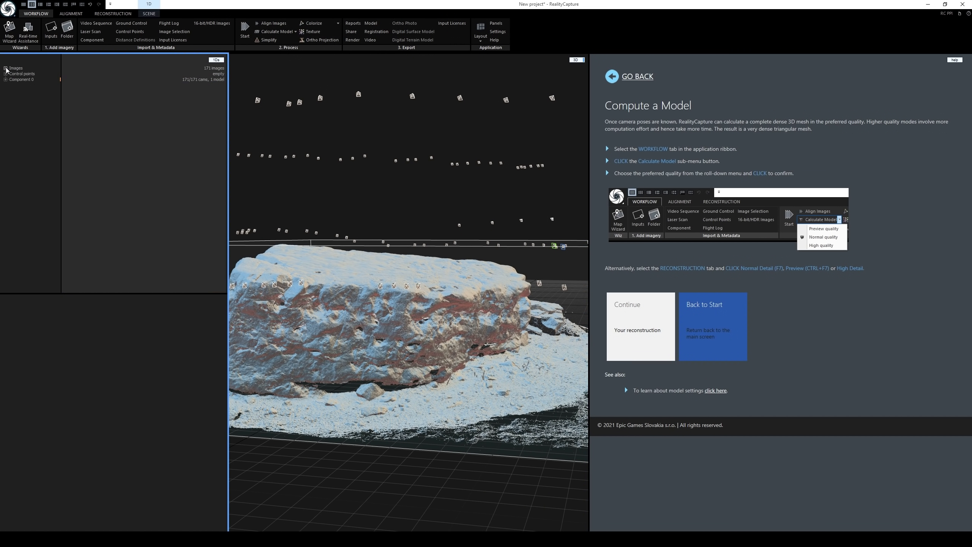
pyautogui.click(6, 79)
pyautogui.click(414, 330)
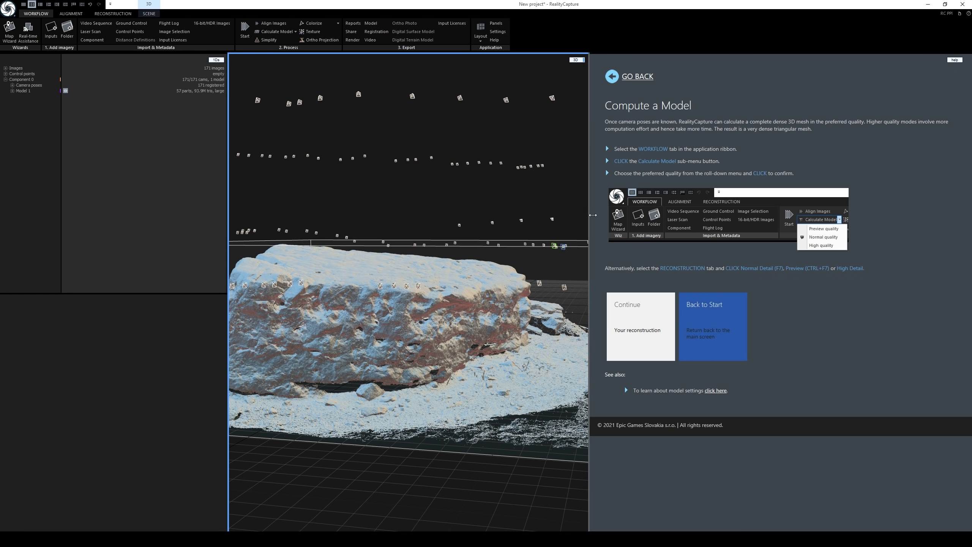
pyautogui.moveTo(593, 215); pyautogui.dragTo(621, 215)
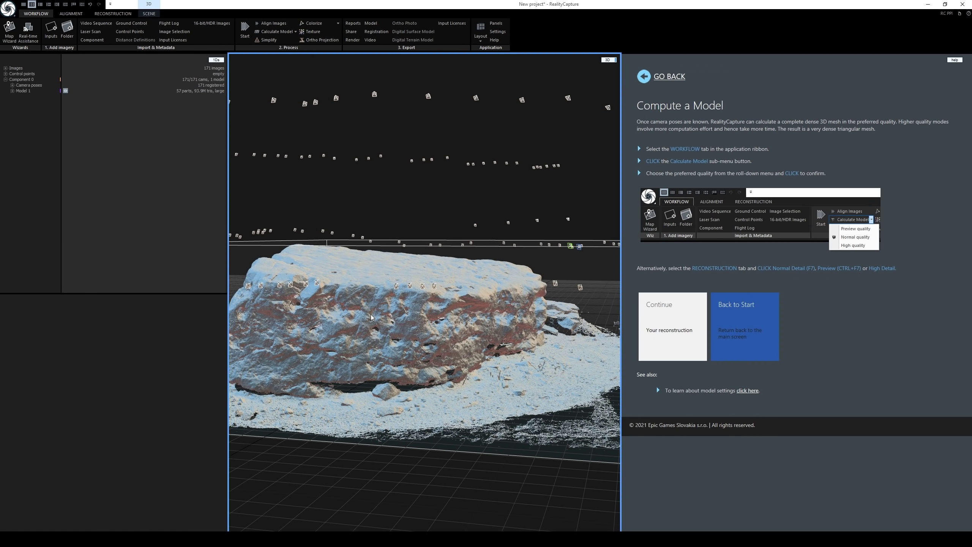
pyautogui.scroll(3, 376, 318)
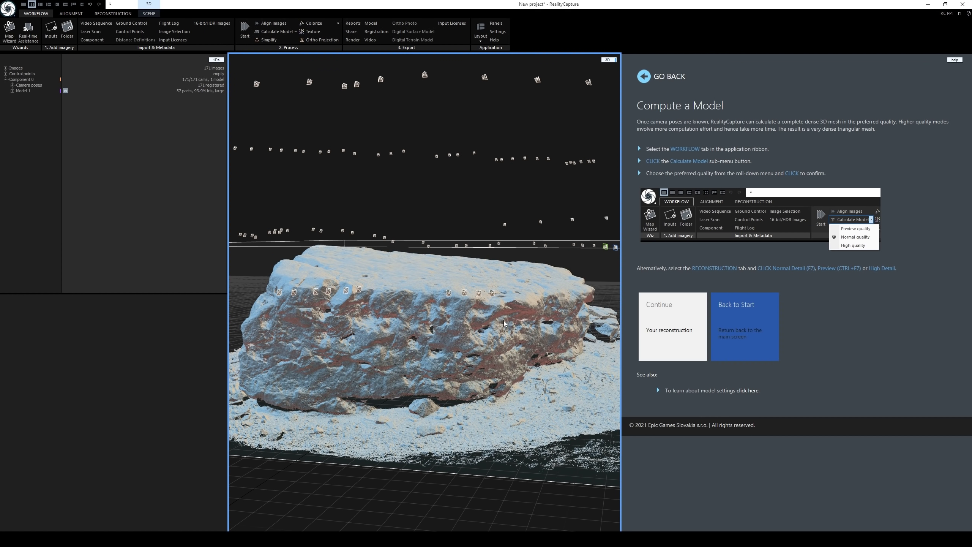
pyautogui.moveTo(503, 327); pyautogui.dragTo(260, 177)
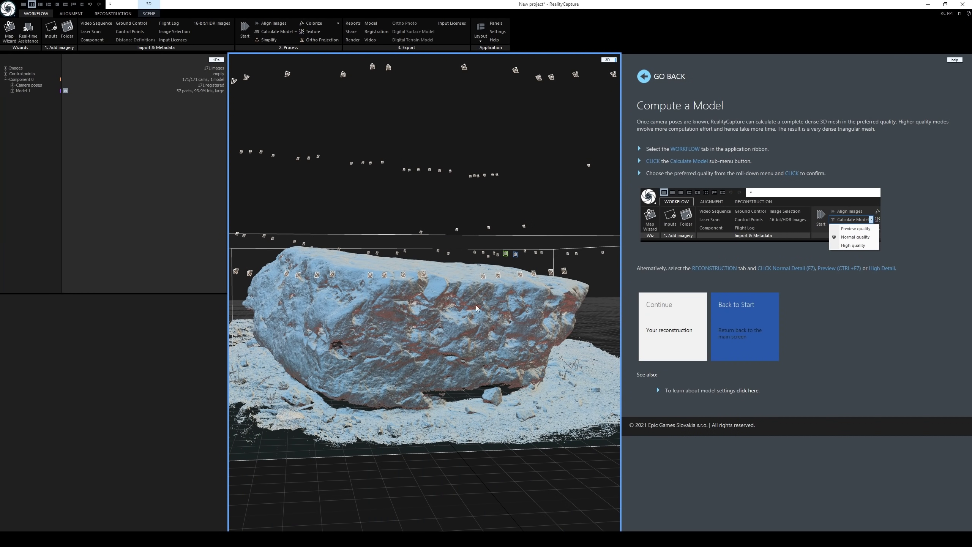
# - Advance the guide past Your Reconstruction to the Making Models Colored page
pyautogui.click(666, 315)
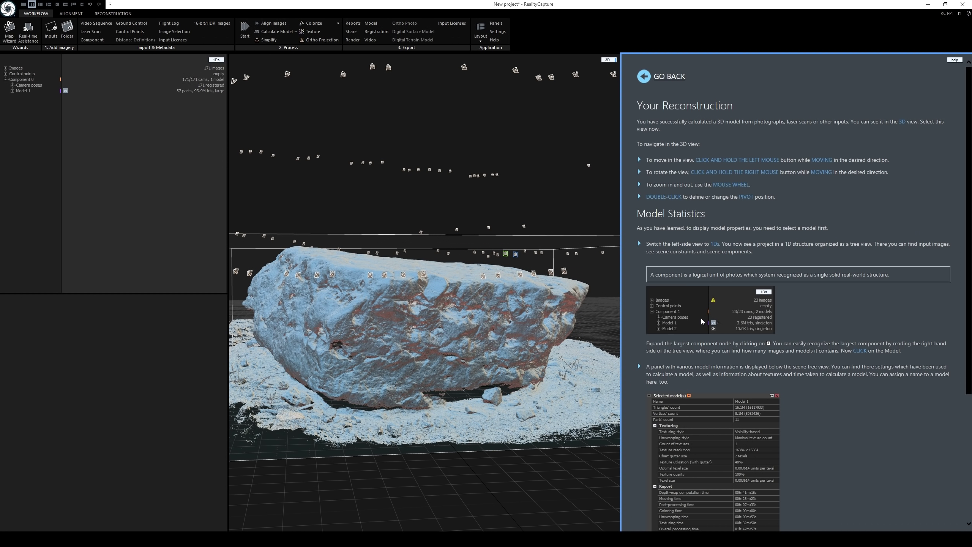
pyautogui.scroll(-5, 701, 318)
pyautogui.click(677, 475)
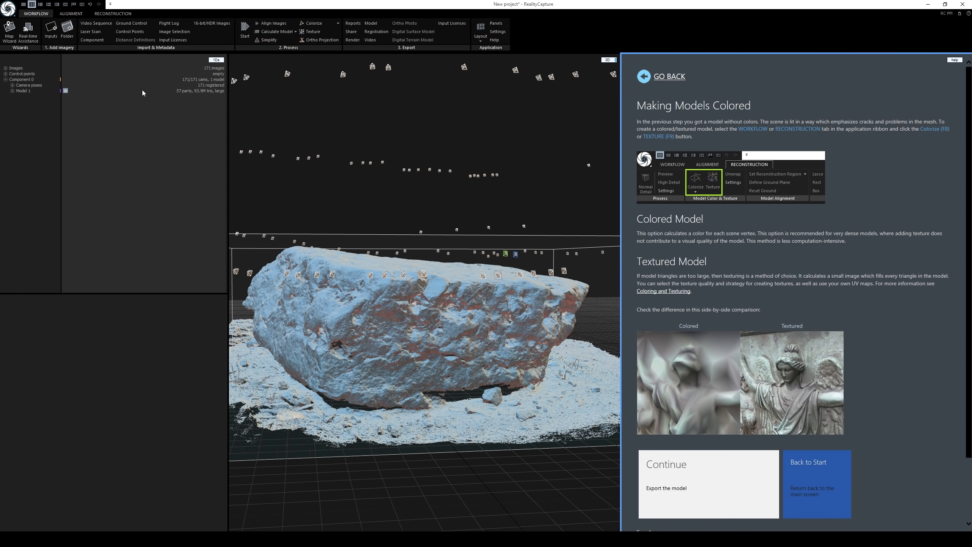
pyautogui.moveTo(395, 303); pyautogui.dragTo(492, 325)
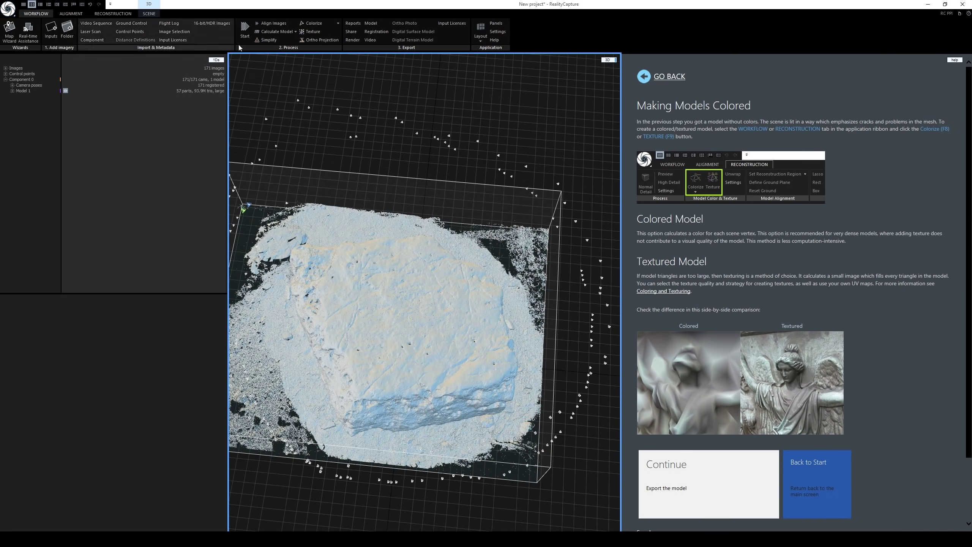
# - Lasso-select the stray top corner of the mesh and filter it out of the model
pyautogui.click(112, 14)
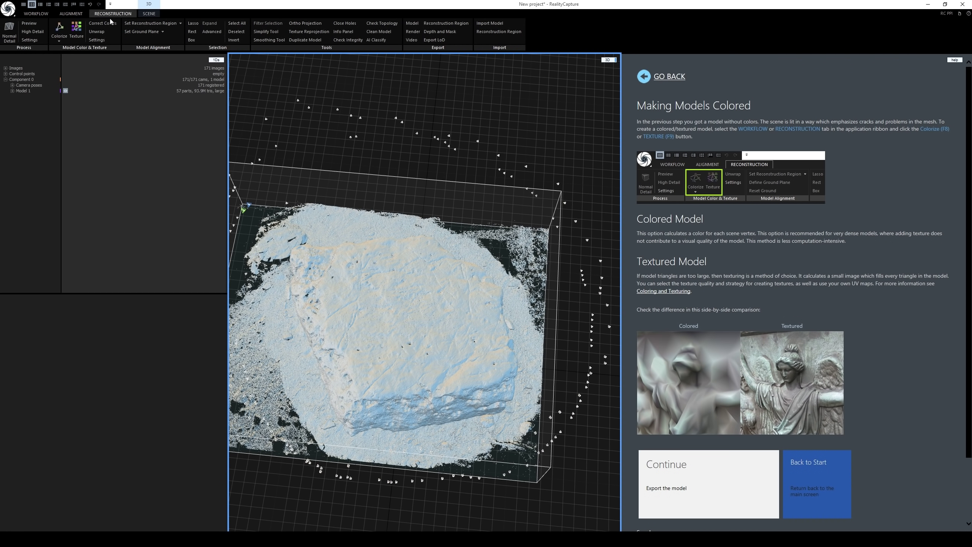
pyautogui.click(193, 23)
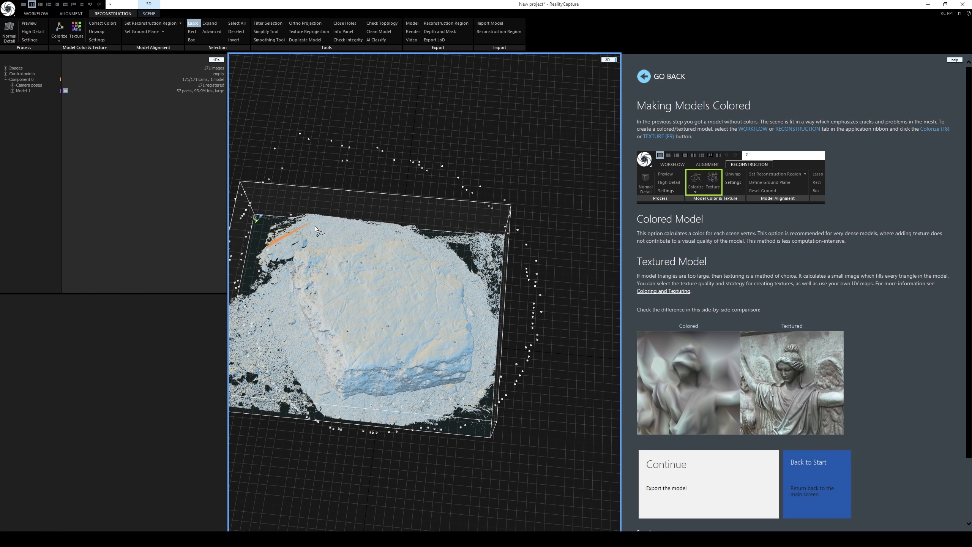
pyautogui.moveTo(313, 228); pyautogui.dragTo(433, 303)
pyautogui.moveTo(466, 249); pyautogui.dragTo(465, 284)
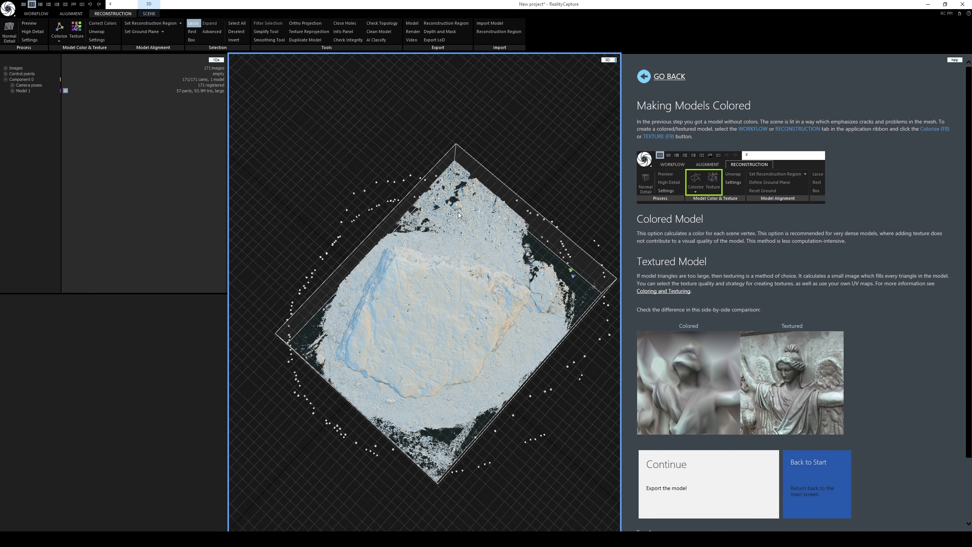
pyautogui.moveTo(415, 234)
pyautogui.mouseDown()
pyautogui.moveTo(542, 223)
pyautogui.moveTo(520, 179)
pyautogui.moveTo(435, 151)
pyautogui.mouseUp()
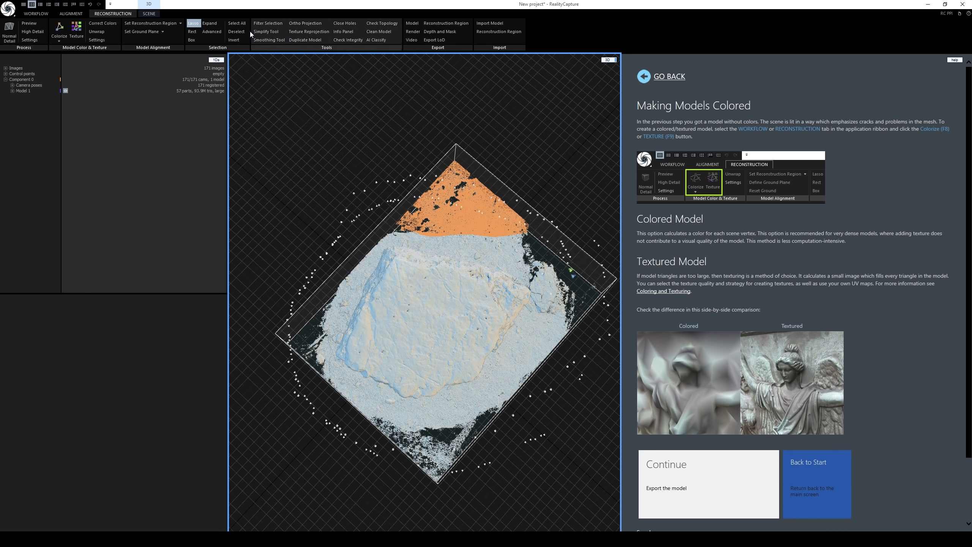
pyautogui.click(268, 23)
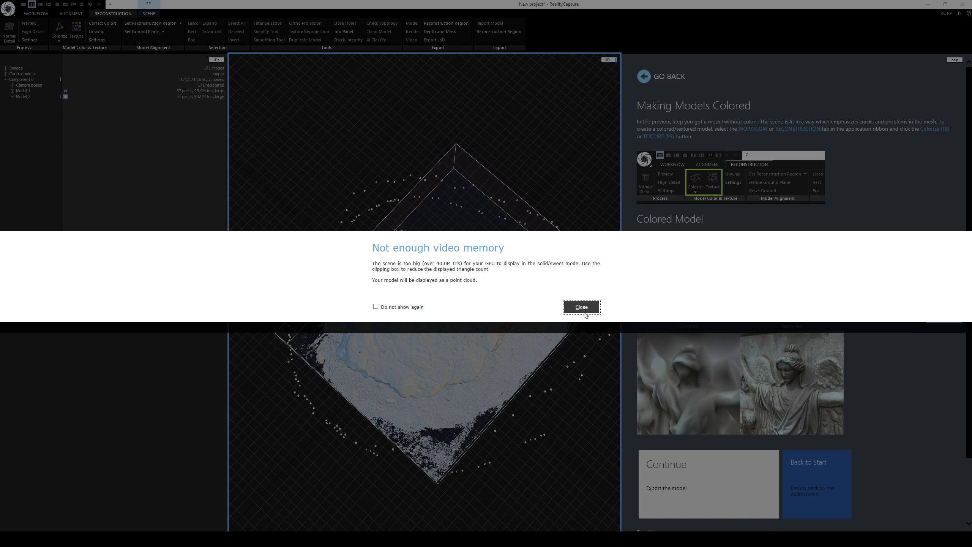
pyautogui.click(582, 308)
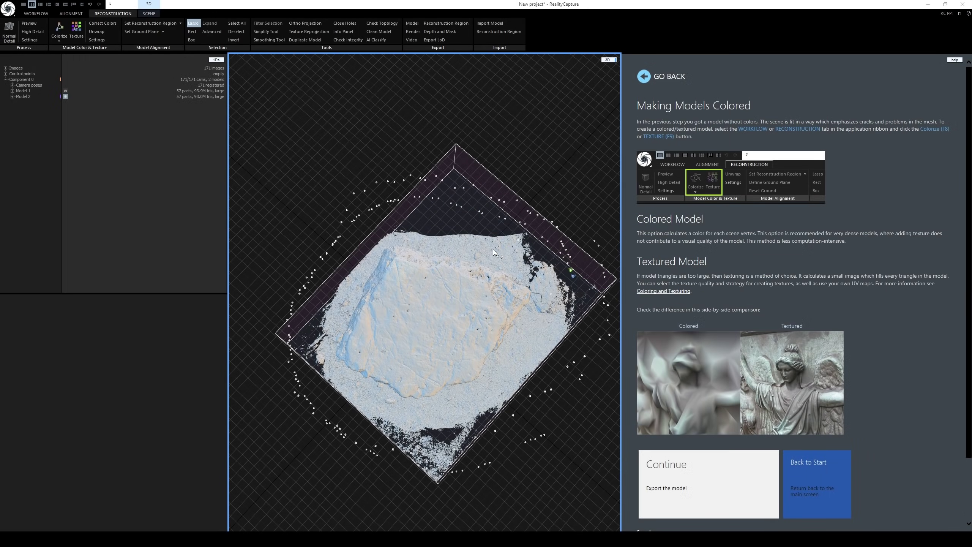
# - Clear the selection on the trimmed model and close the Advanced Selection Tool
pyautogui.moveTo(477, 240); pyautogui.dragTo(303, 290)
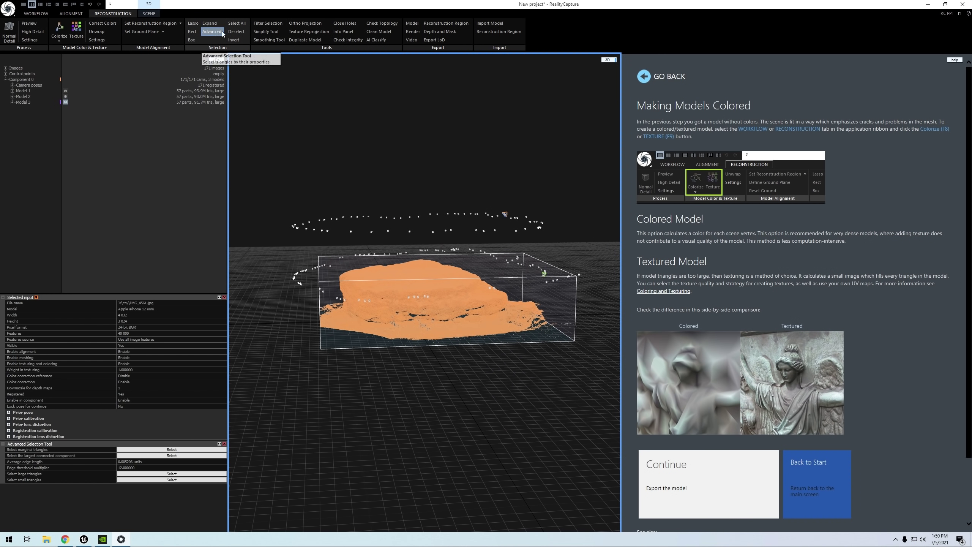
pyautogui.click(237, 32)
pyautogui.moveTo(446, 225); pyautogui.dragTo(476, 250)
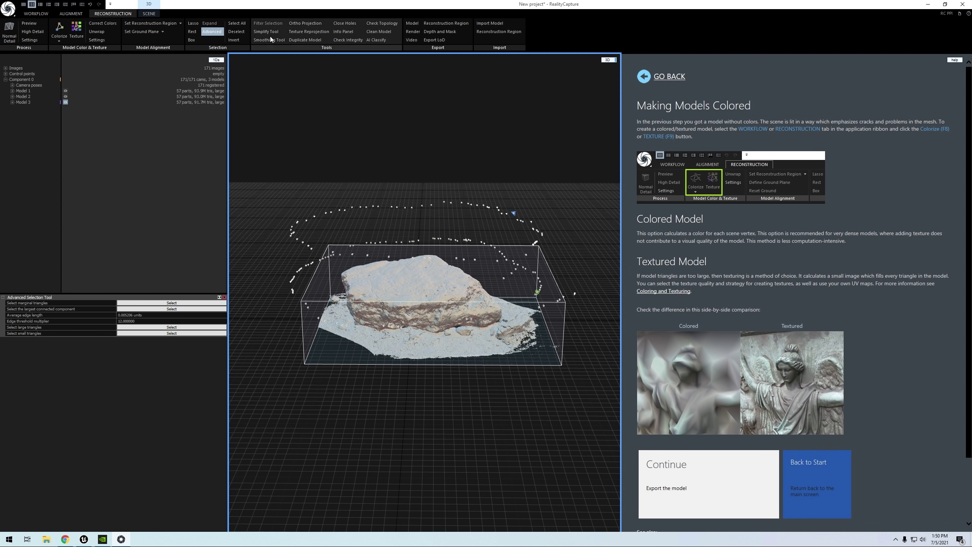
pyautogui.click(217, 34)
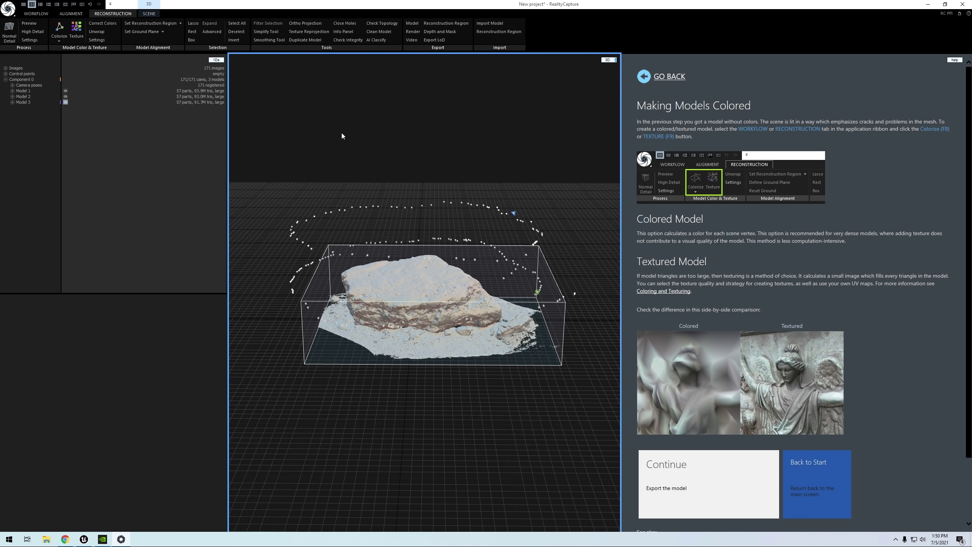
# - Run Clean Model to create a cleaned Model 4 and inspect the rock
pyautogui.click(374, 31)
pyautogui.moveTo(415, 233); pyautogui.dragTo(360, 262)
pyautogui.scroll(3, 422, 287)
pyautogui.moveTo(465, 296)
pyautogui.mouseDown()
pyautogui.moveTo(419, 304)
pyautogui.moveTo(471, 299)
pyautogui.moveTo(457, 293)
pyautogui.mouseUp()
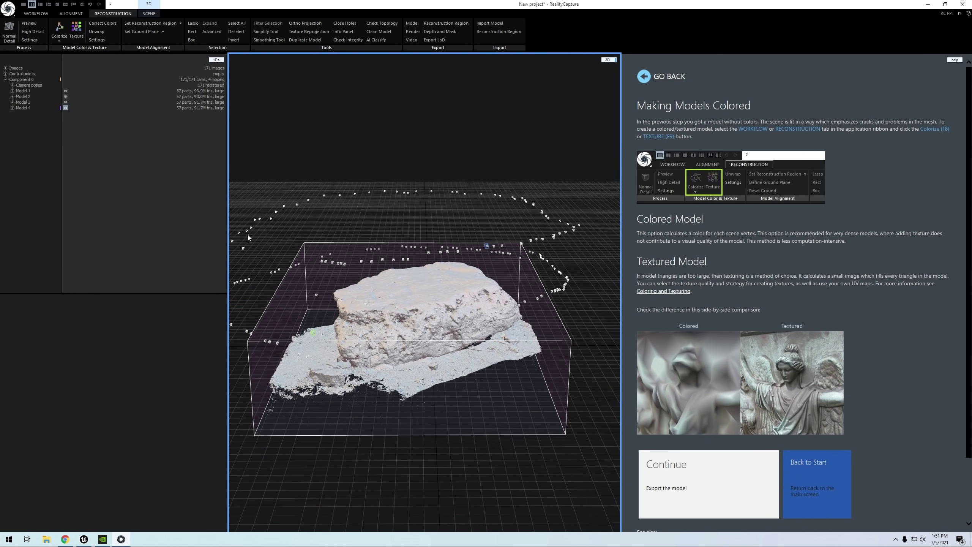
# - Check Model 4's topology: 2 holes, no non-manifold or corrupted parts
pyautogui.click(380, 26)
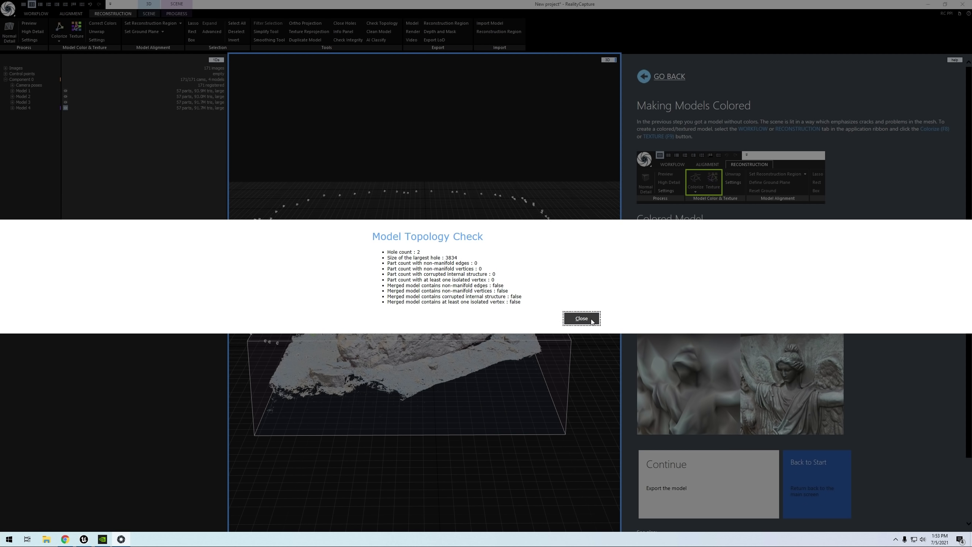
pyautogui.click(578, 319)
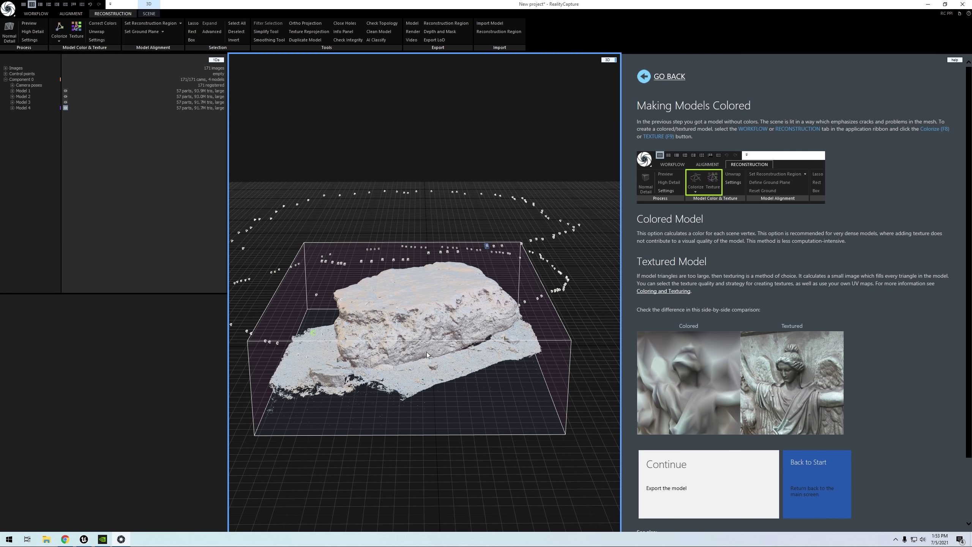
pyautogui.moveTo(377, 361); pyautogui.dragTo(394, 341)
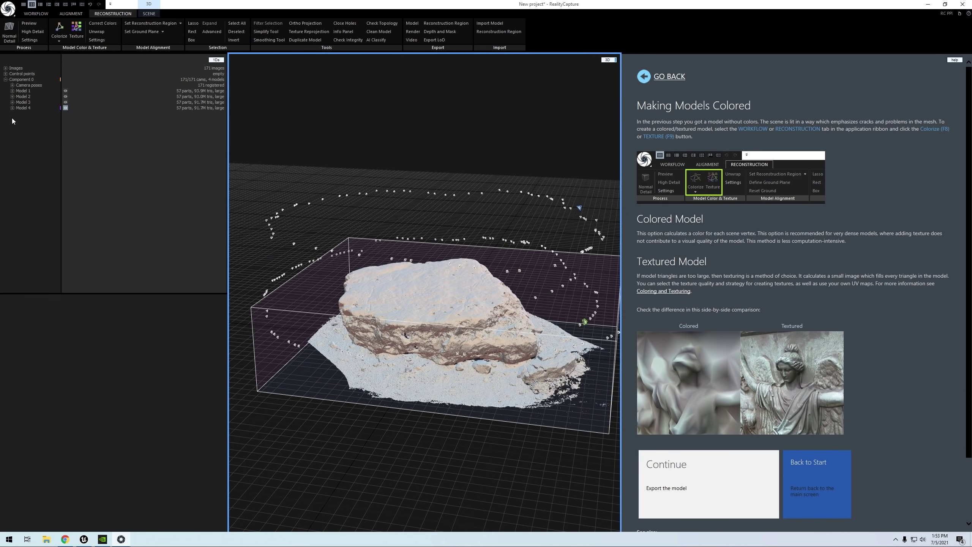
# - Simplify Model 4 to a target of 10,000,000 triangles, producing Model 5
pyautogui.click(22, 108)
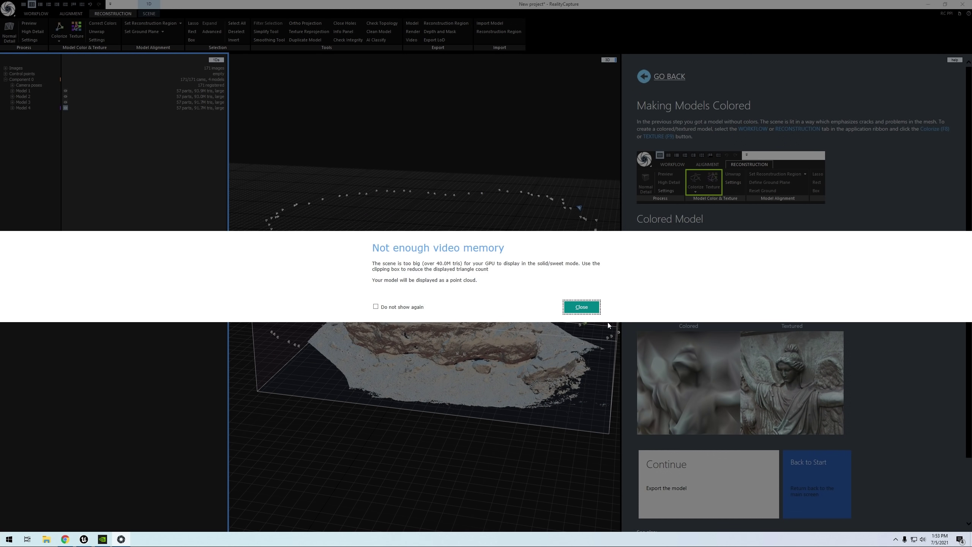
pyautogui.click(586, 308)
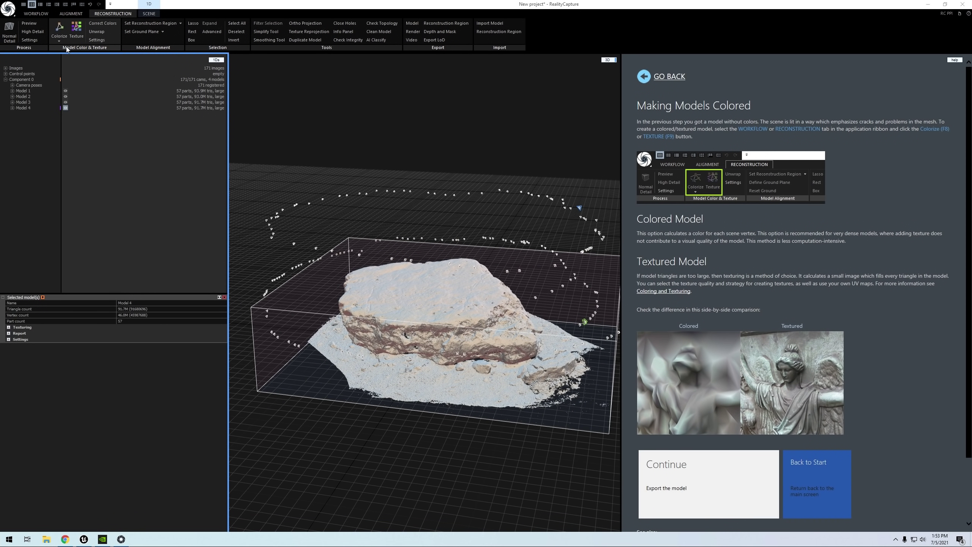
pyautogui.click(266, 32)
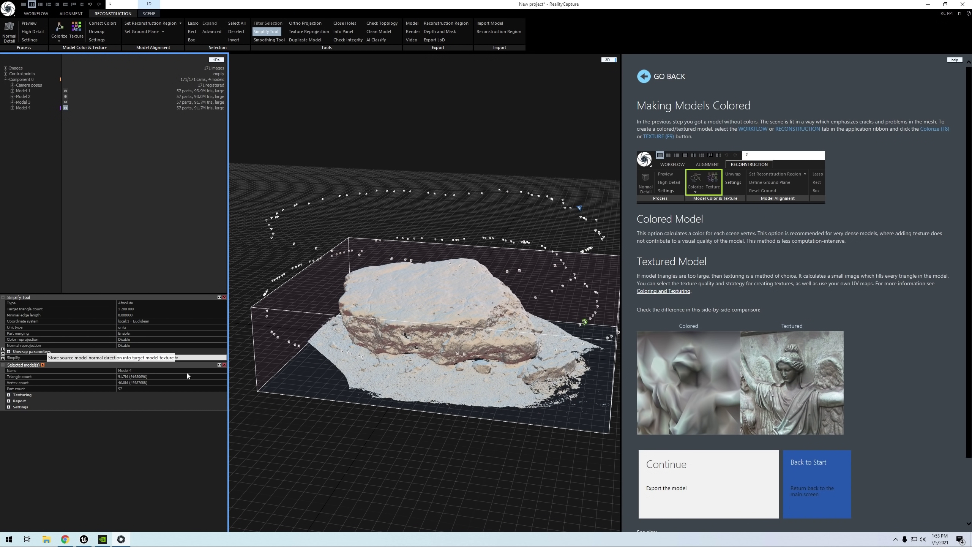
pyautogui.click(128, 311)
pyautogui.moveTo(138, 312); pyautogui.dragTo(127, 313)
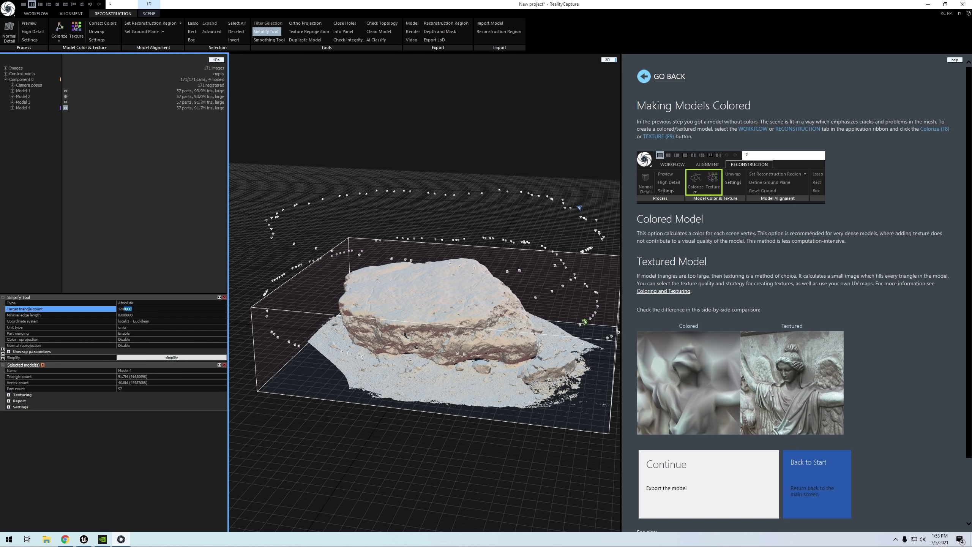
pyautogui.click(123, 309)
pyautogui.click(151, 357)
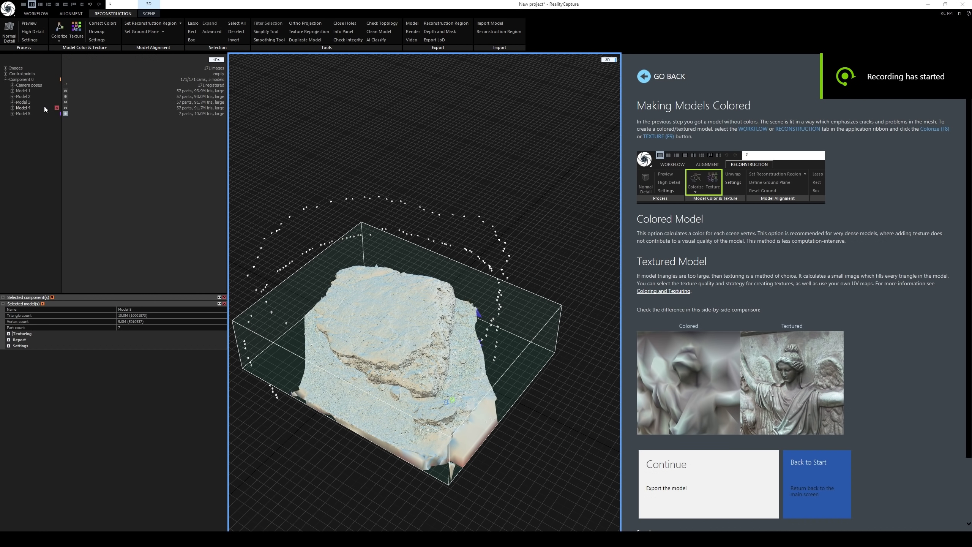
# - Review Model 5's unwrap parameters and Color and Texture Settings, including Recolor model after texturing
pyautogui.click(96, 32)
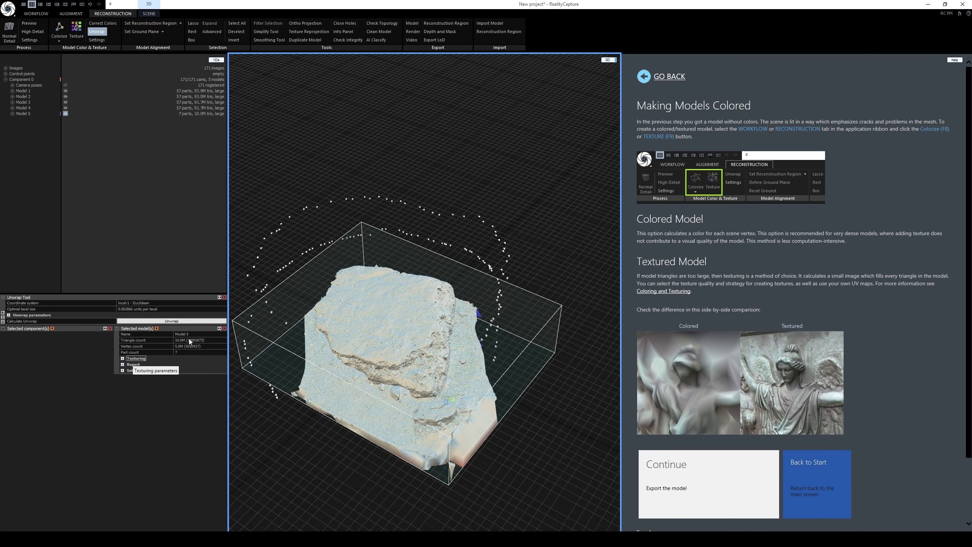
pyautogui.click(123, 359)
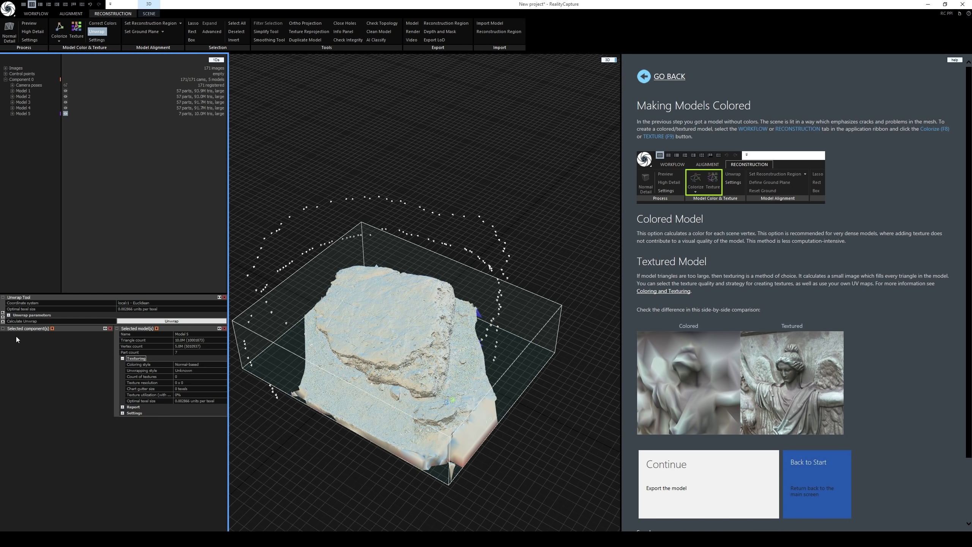
pyautogui.click(9, 315)
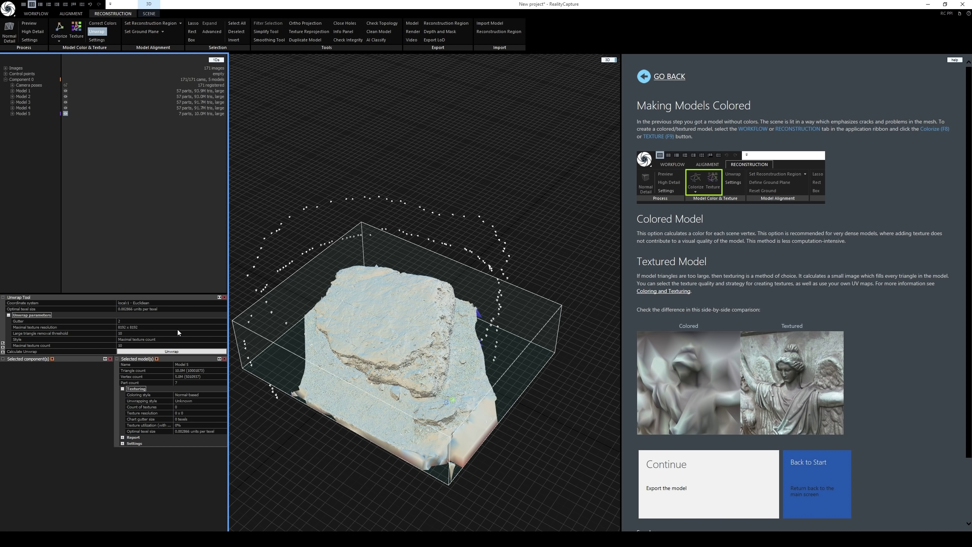
pyautogui.click(8, 315)
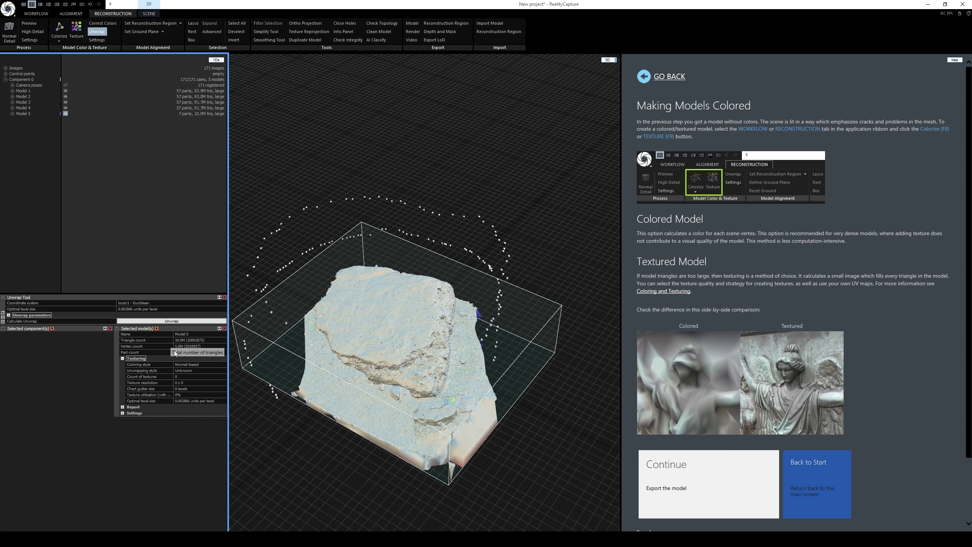
pyautogui.click(135, 413)
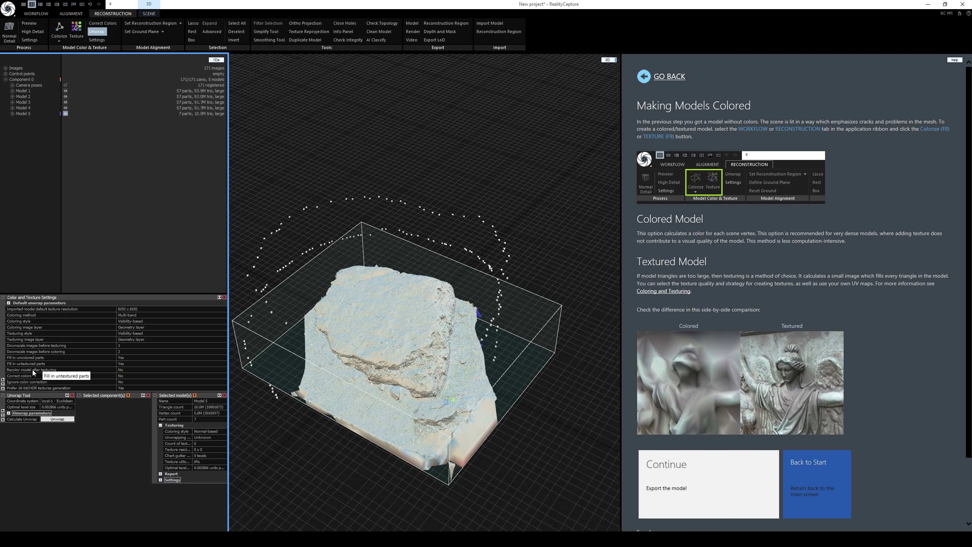
pyautogui.click(115, 370)
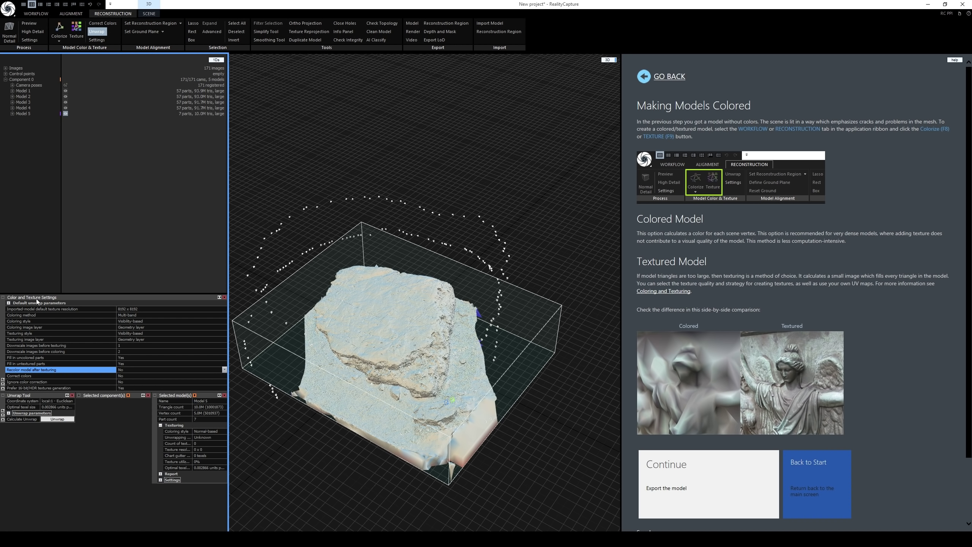
pyautogui.click(3, 297)
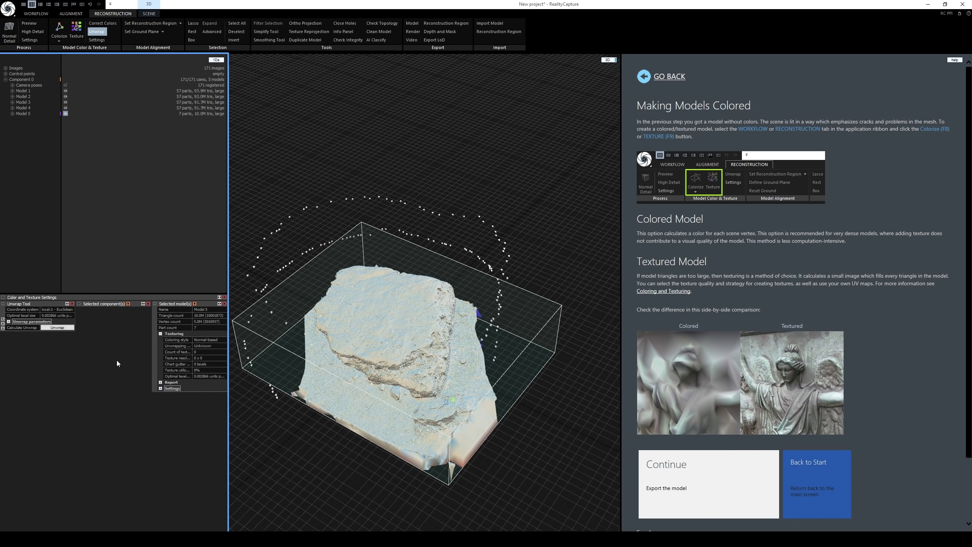
# - Unwrap Model 5 with an 8192 × 8192 texture resolution
pyautogui.click(97, 31)
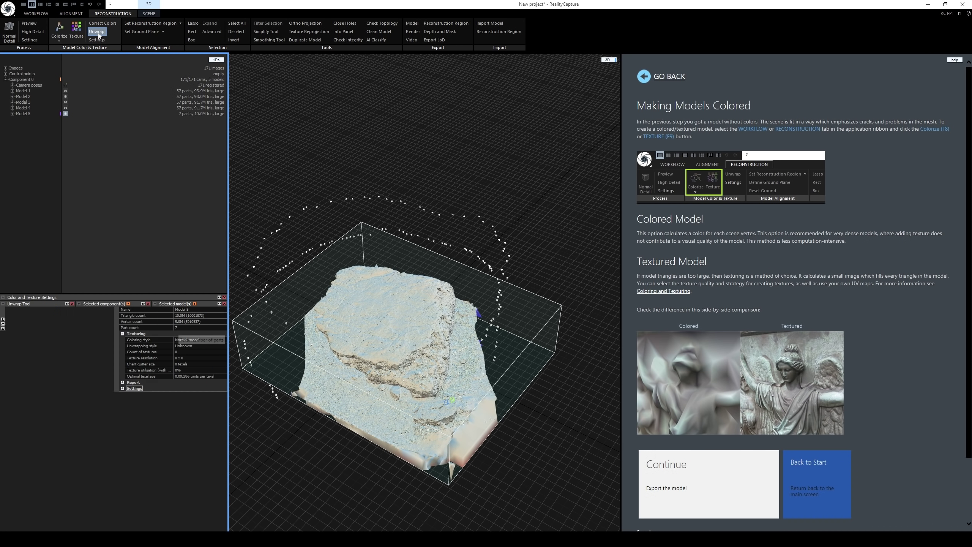
pyautogui.click(98, 33)
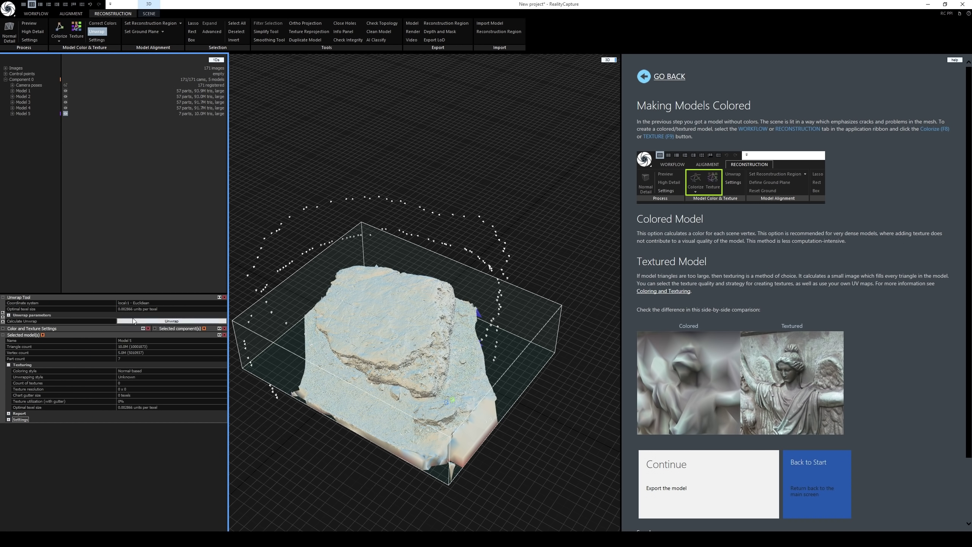
pyautogui.click(8, 315)
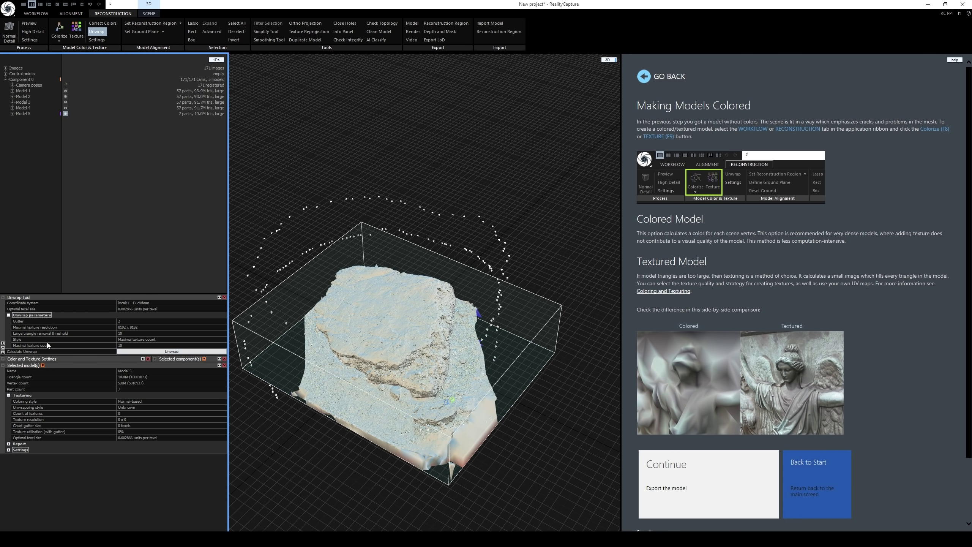
pyautogui.click(130, 351)
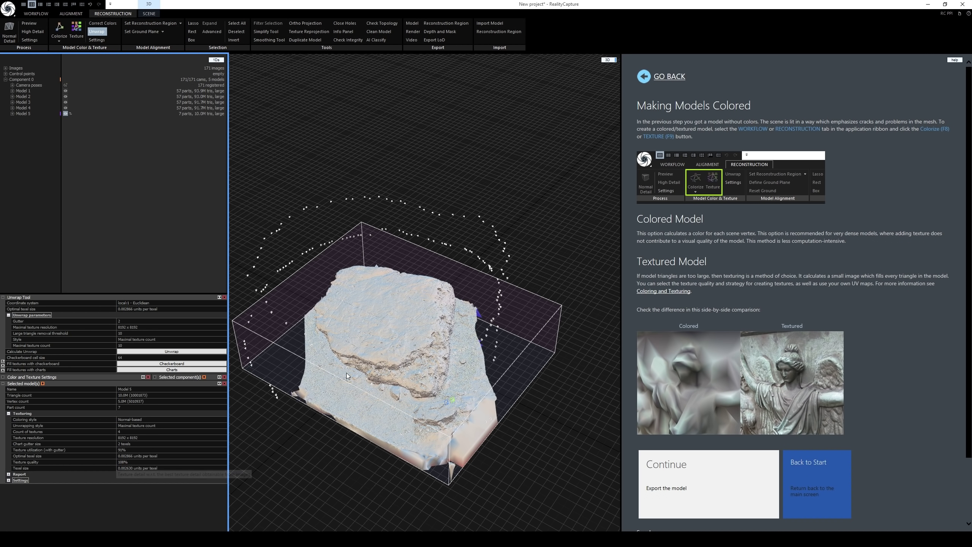
# - Generate the rock's photographic texture, then orbit to inspect it from low side and frontal views
pyautogui.moveTo(346, 369); pyautogui.dragTo(352, 337)
pyautogui.scroll(5, 367, 314)
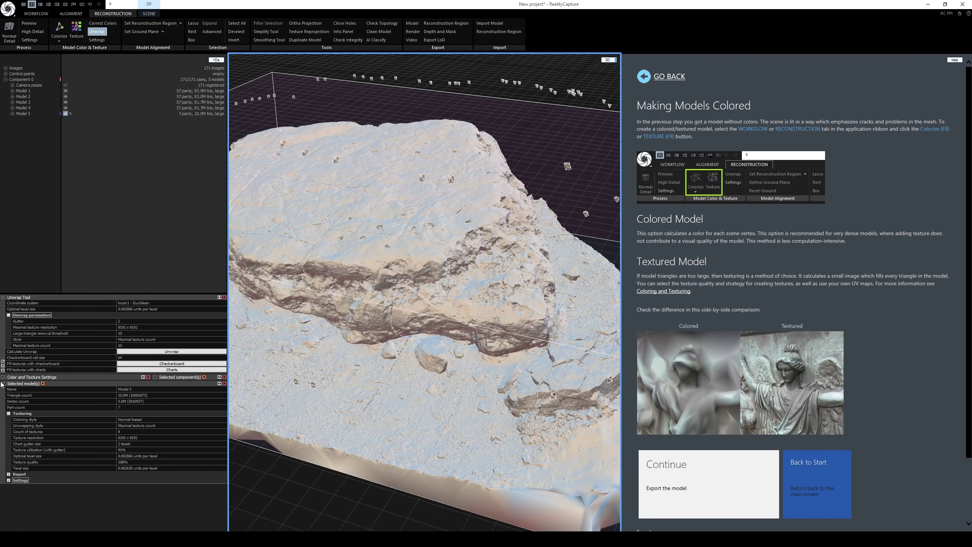
pyautogui.scroll(-2, 421, 268)
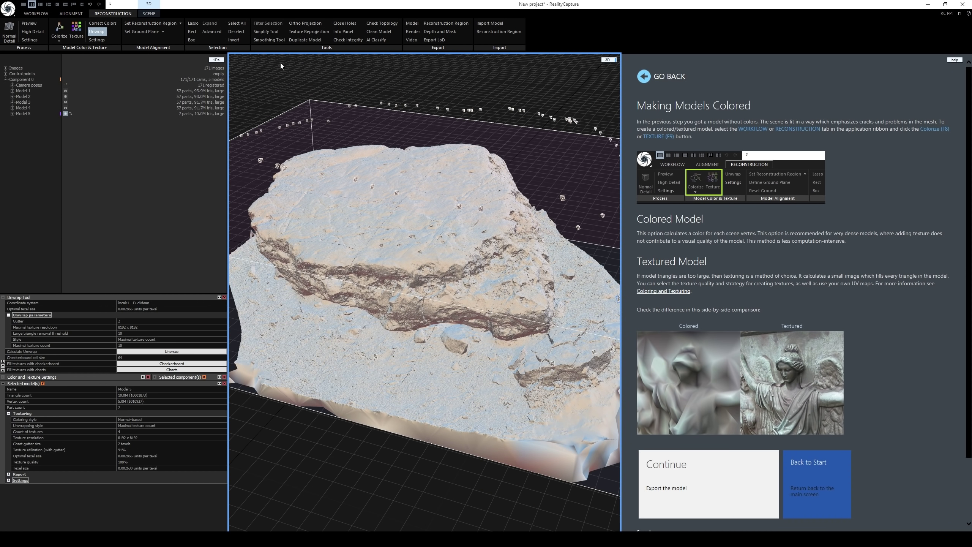
pyautogui.click(78, 30)
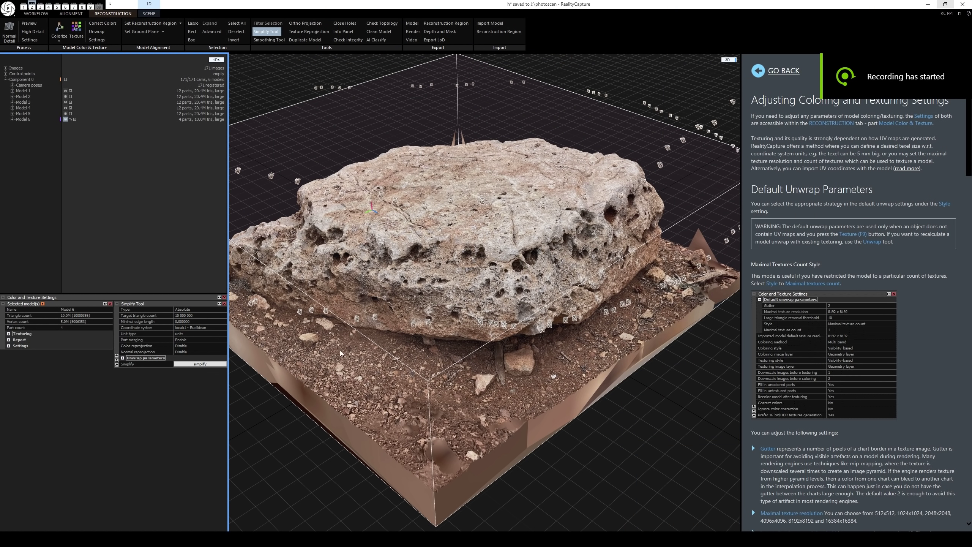
pyautogui.moveTo(439, 253); pyautogui.dragTo(372, 331)
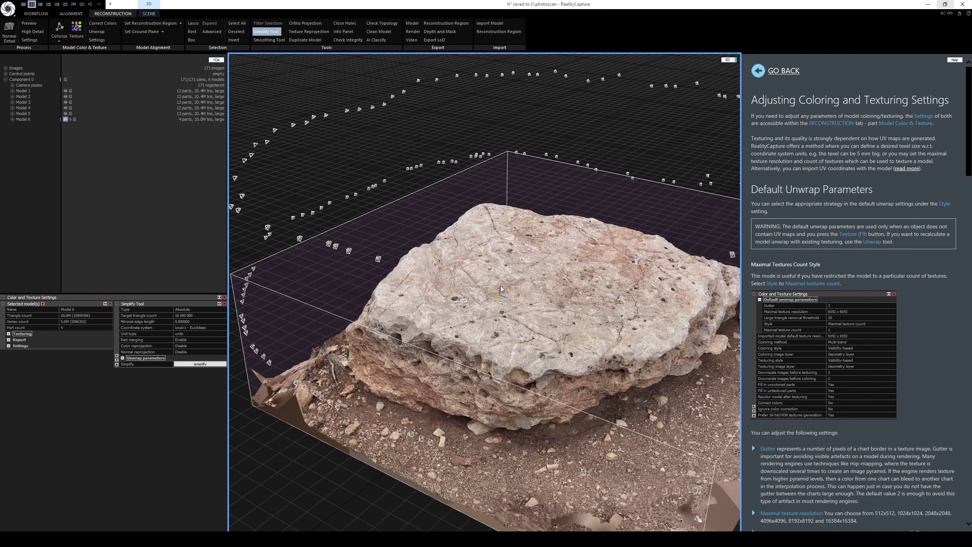
pyautogui.moveTo(622, 322); pyautogui.dragTo(671, 322)
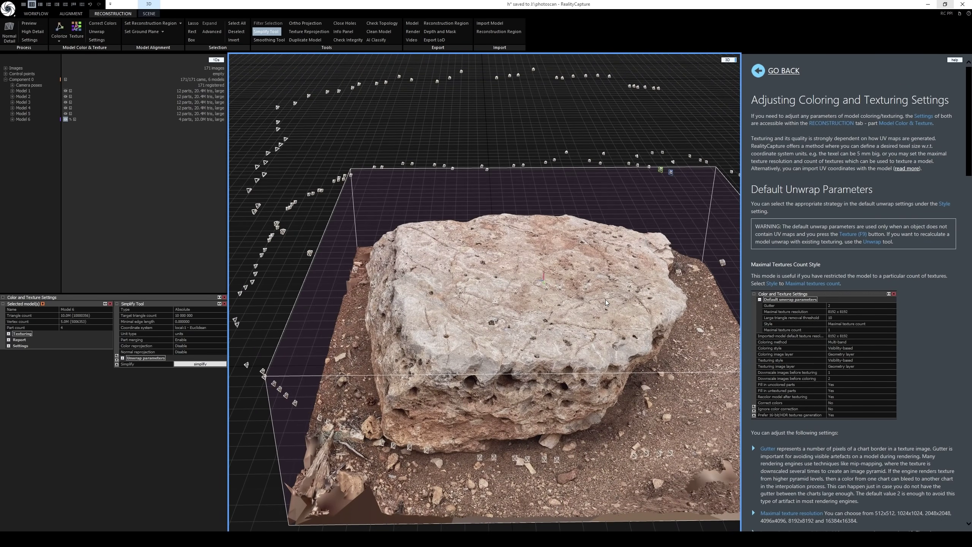
pyautogui.moveTo(598, 309); pyautogui.dragTo(561, 290)
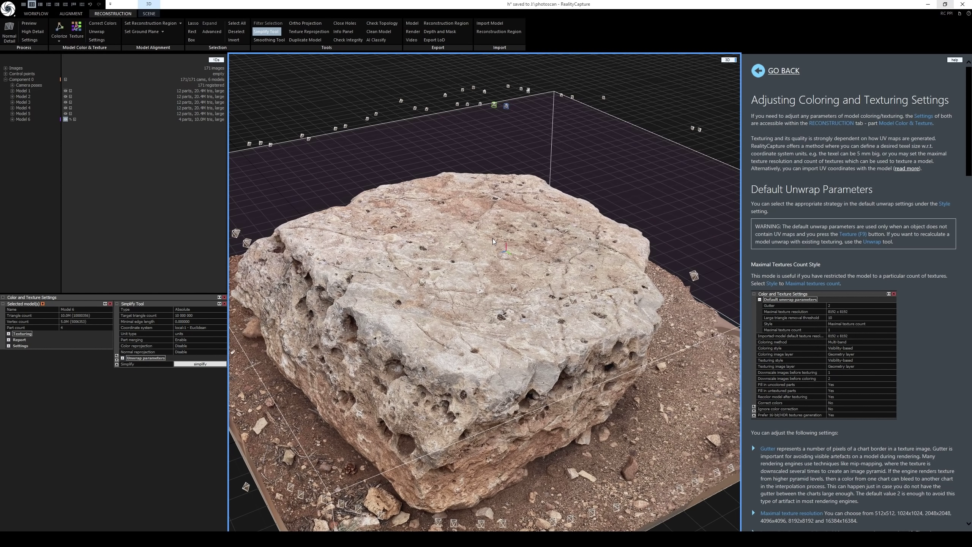
# - Save the project as e2qe2 and export the textured rock as Wavefront OBJ 'bfrob' in aga
pyautogui.click(8, 7)
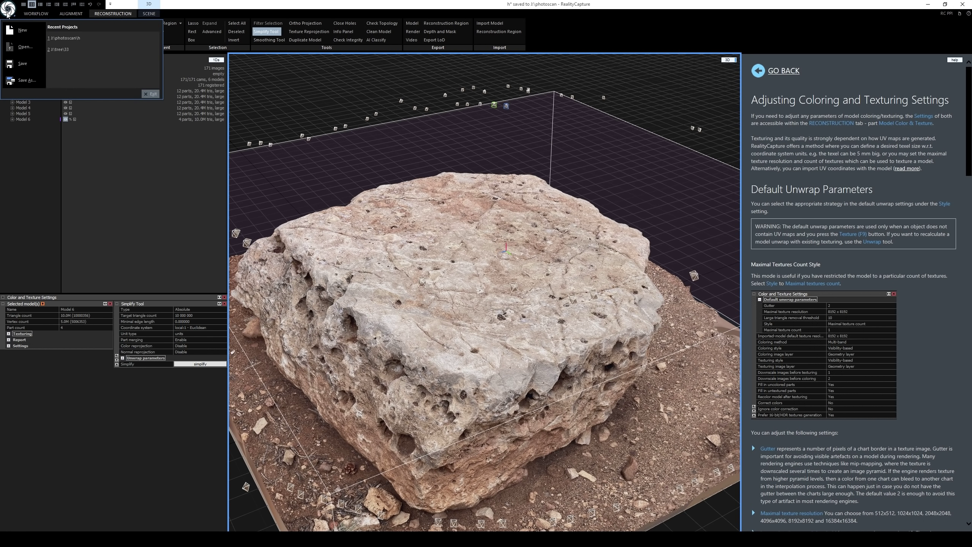
pyautogui.click(28, 66)
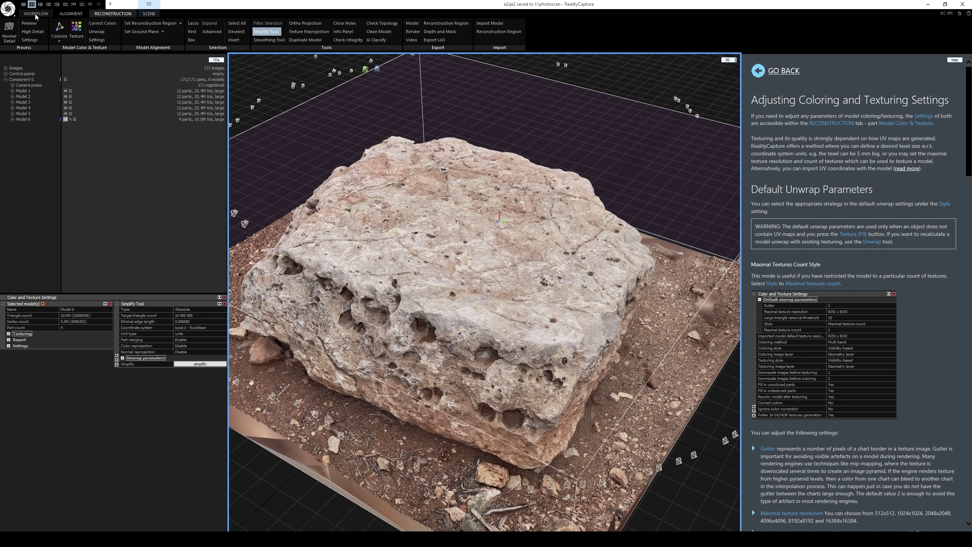
pyautogui.click(412, 23)
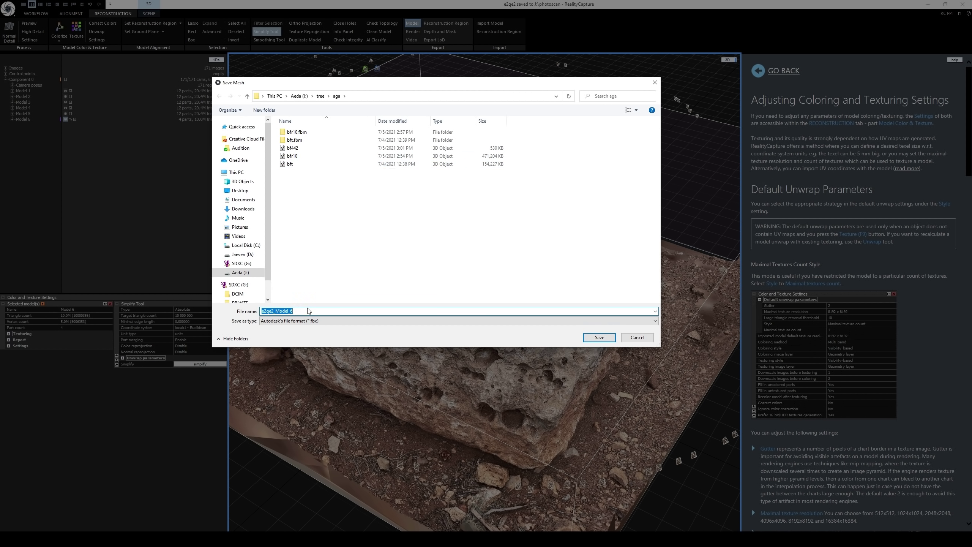
pyautogui.write('bfr')
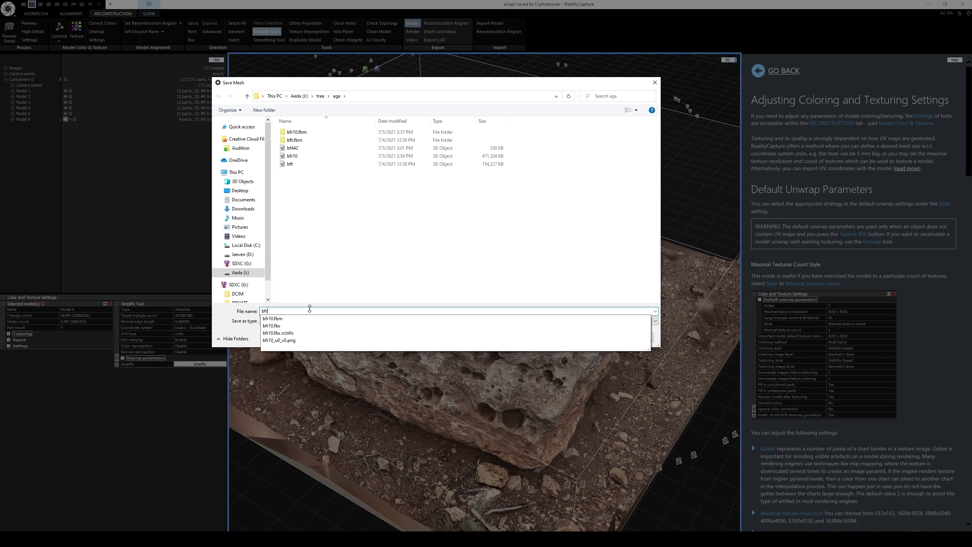
pyautogui.write('ob')
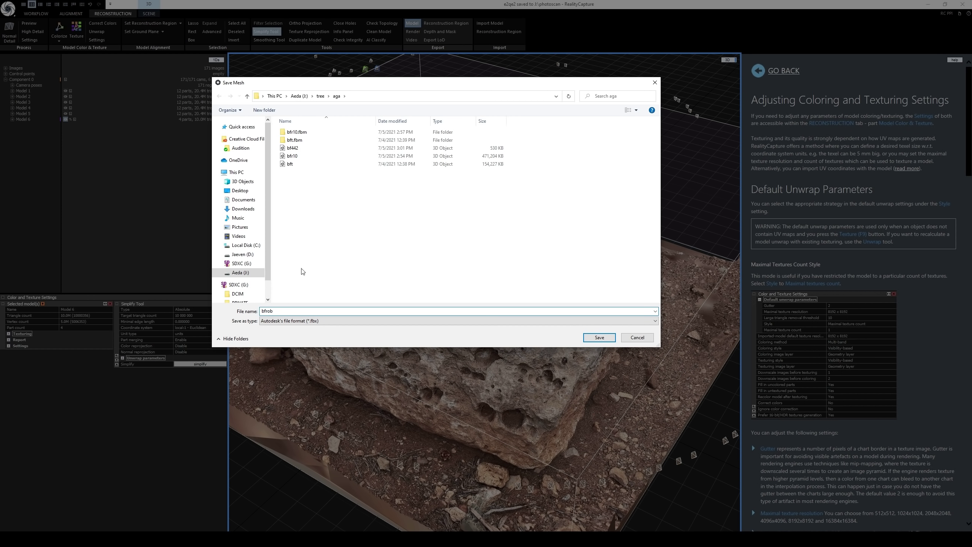
pyautogui.click(305, 324)
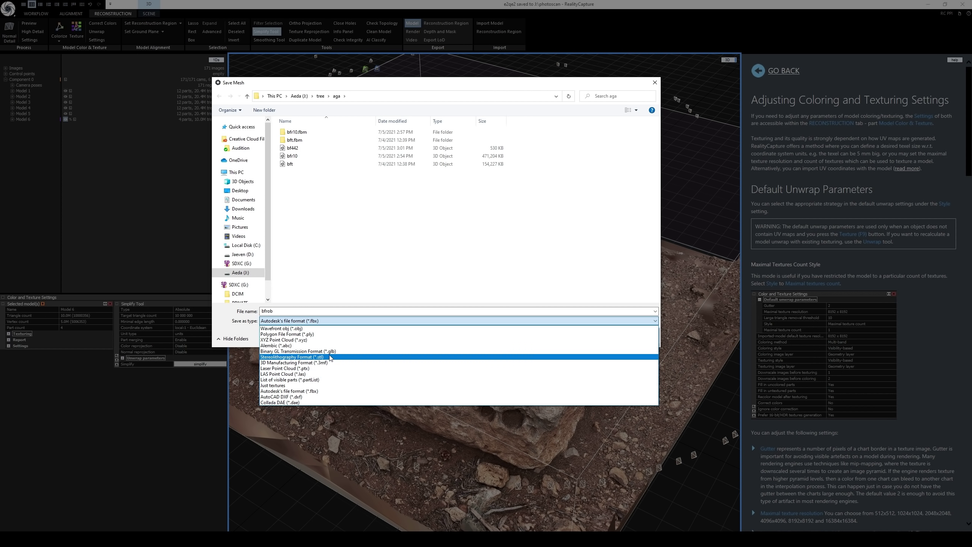
pyautogui.click(298, 328)
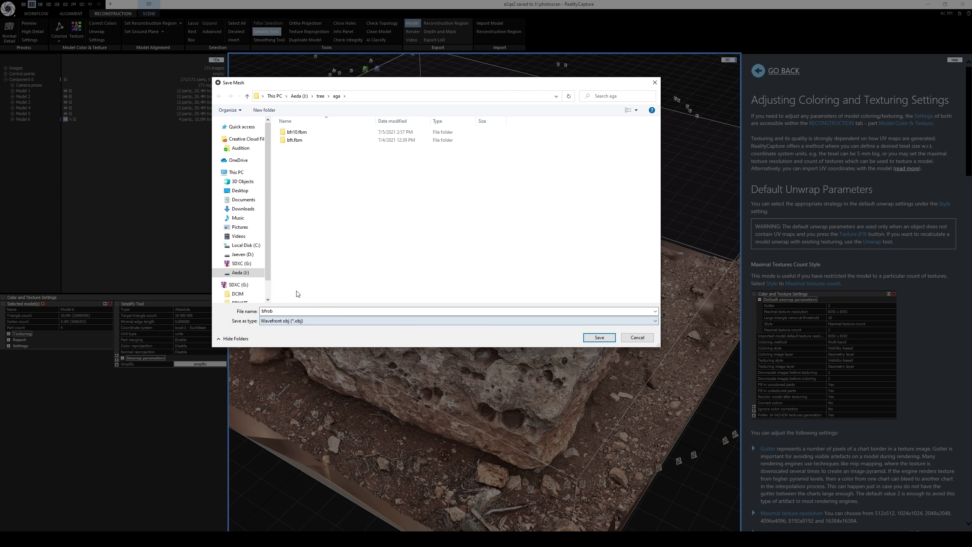
pyautogui.click(593, 339)
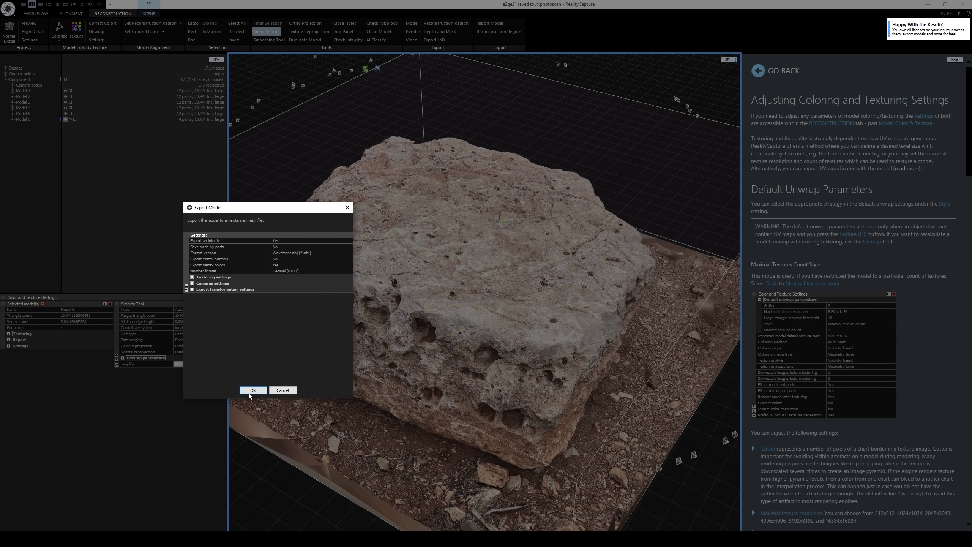
pyautogui.click(253, 390)
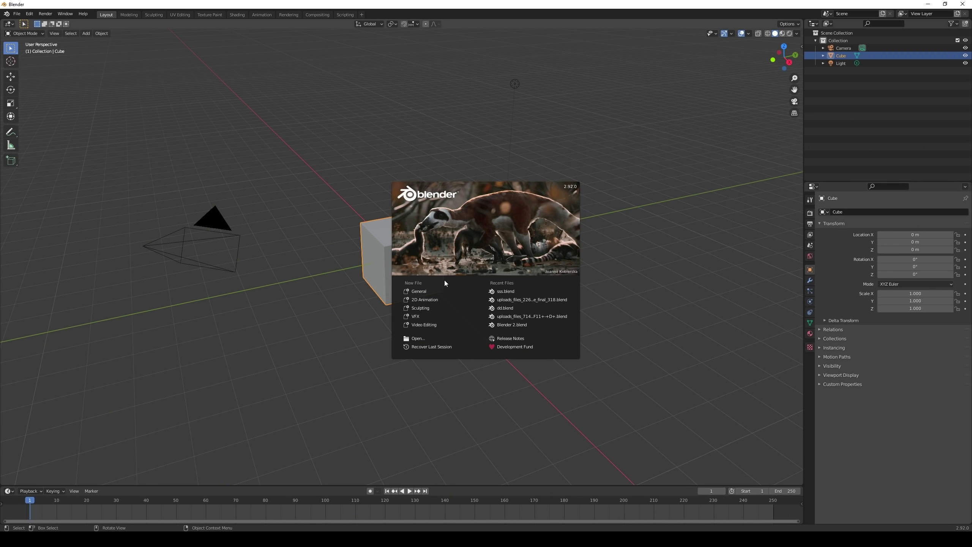
# - Delete the default Cube and Camera from the scene
pyautogui.click(387, 260)
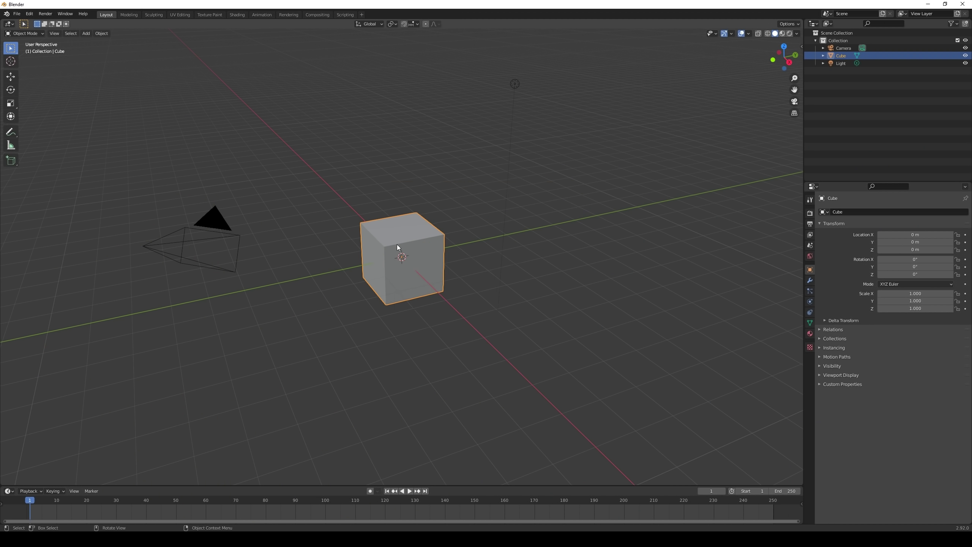
pyautogui.press('Delete')
pyautogui.click(215, 220)
pyautogui.press('Delete')
# - Import bfrob.obj from the aga folder as a Wavefront OBJ model
pyautogui.click(17, 13)
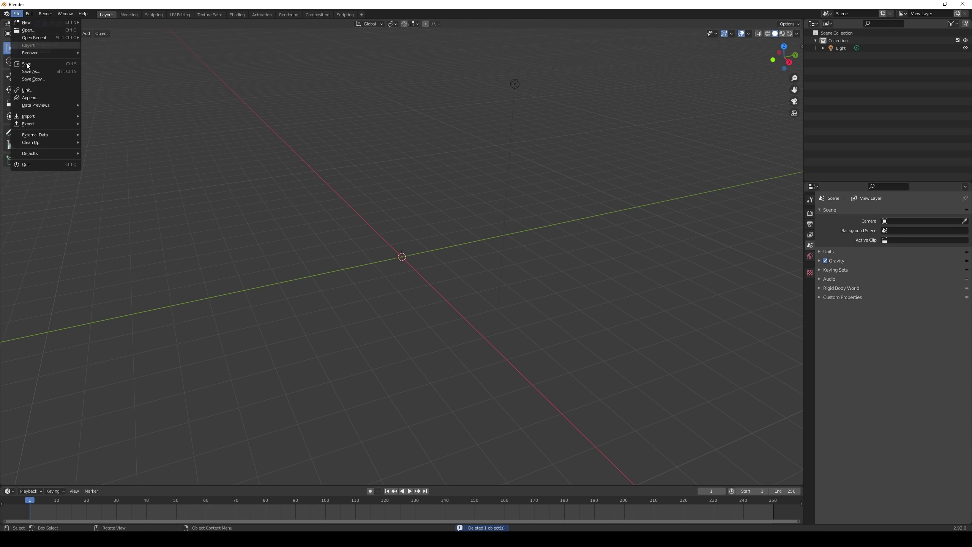
pyautogui.moveTo(35, 117)
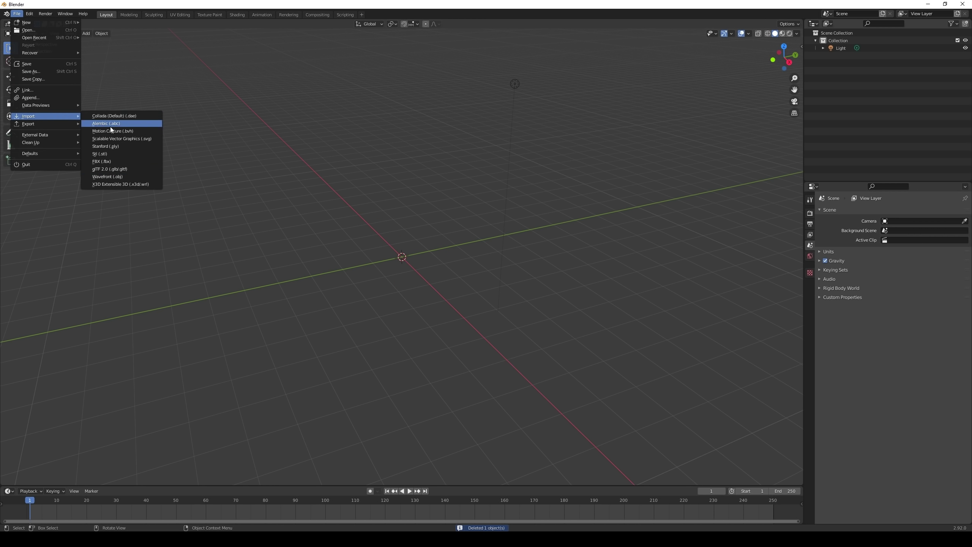
pyautogui.click(114, 177)
pyautogui.click(275, 318)
pyautogui.click(381, 191)
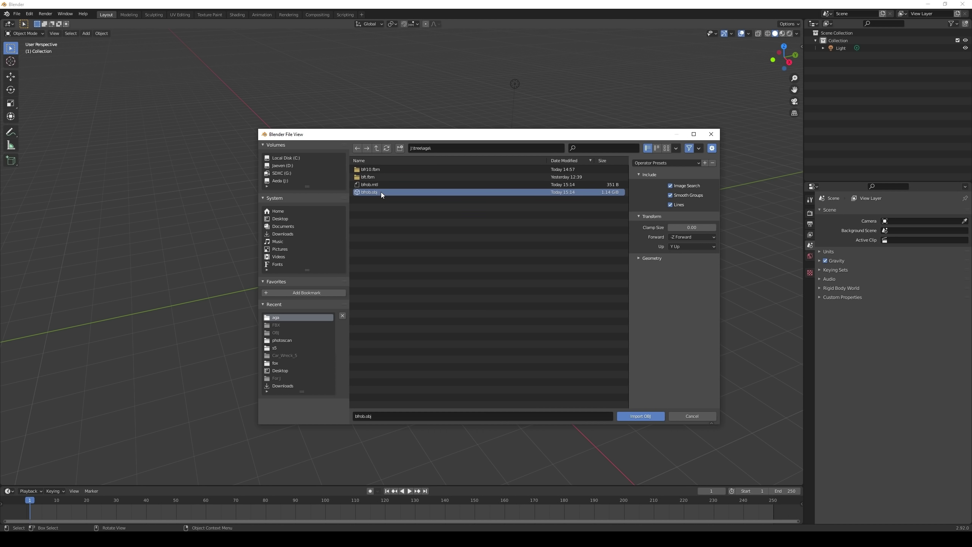
pyautogui.doubleClick(596, 192)
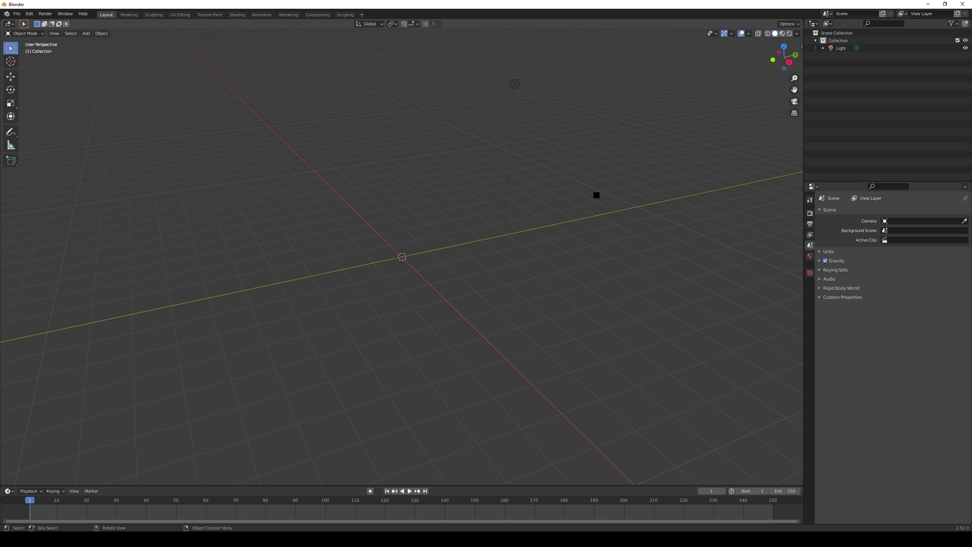
# - Set the bfrob rock's X rotation to 0° so it lies flat
pyautogui.scroll(-6, 576, 217)
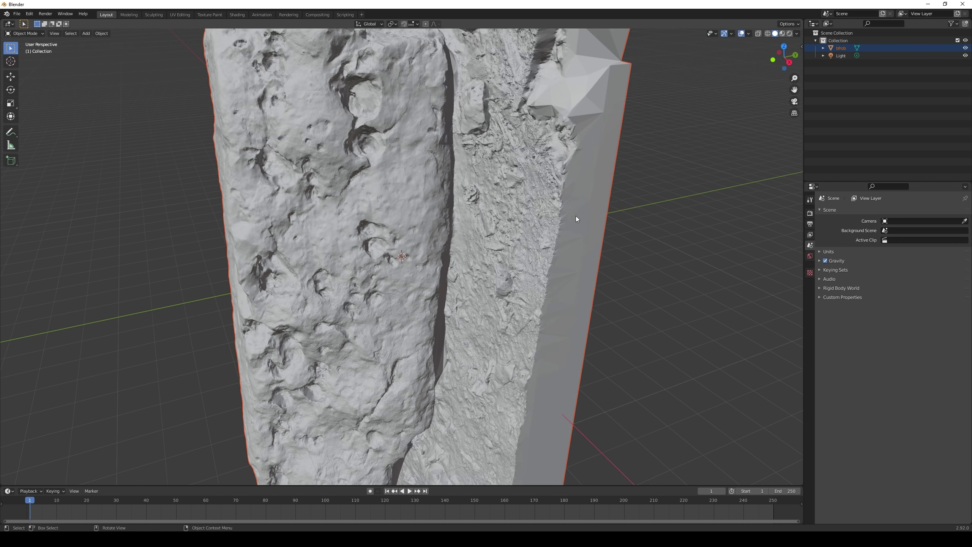
pyautogui.moveTo(466, 214); pyautogui.dragTo(393, 203, button='middle')
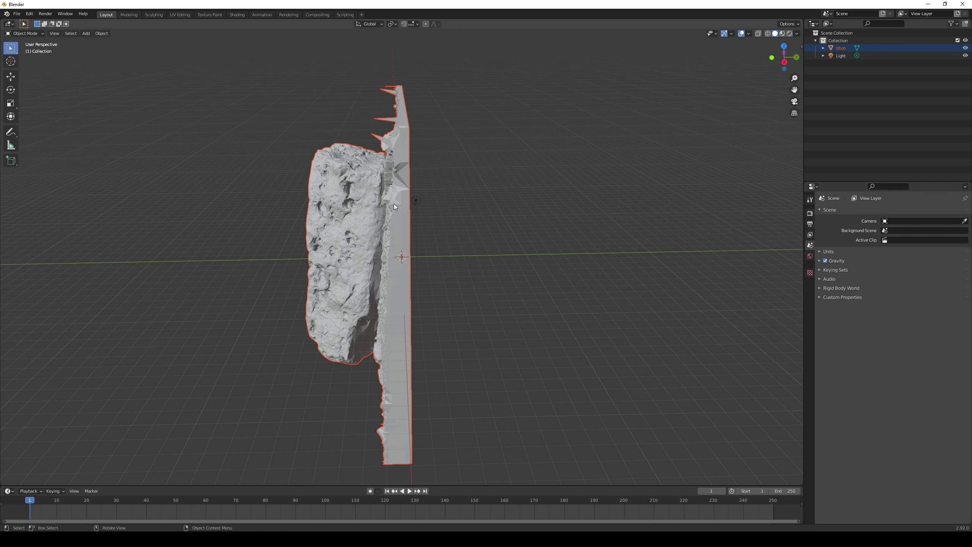
pyautogui.click(811, 235)
pyautogui.click(810, 268)
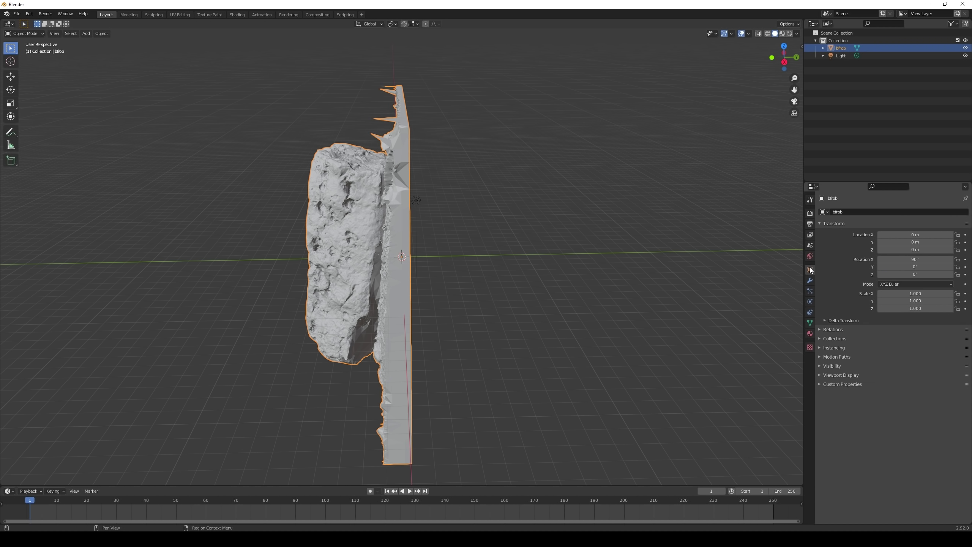
pyautogui.click(901, 261)
pyautogui.write('90d0')
pyautogui.press('Return')
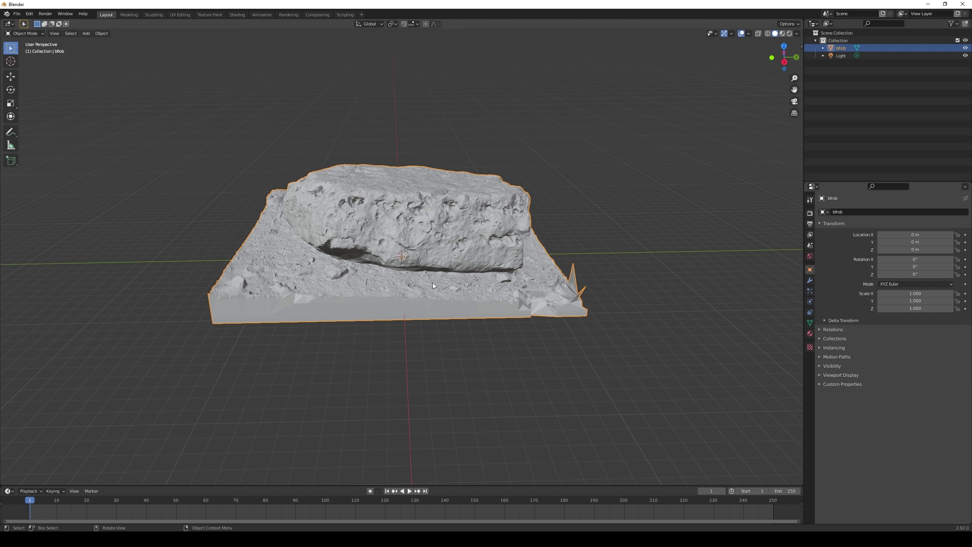
pyautogui.moveTo(564, 201); pyautogui.dragTo(395, 190, button='middle')
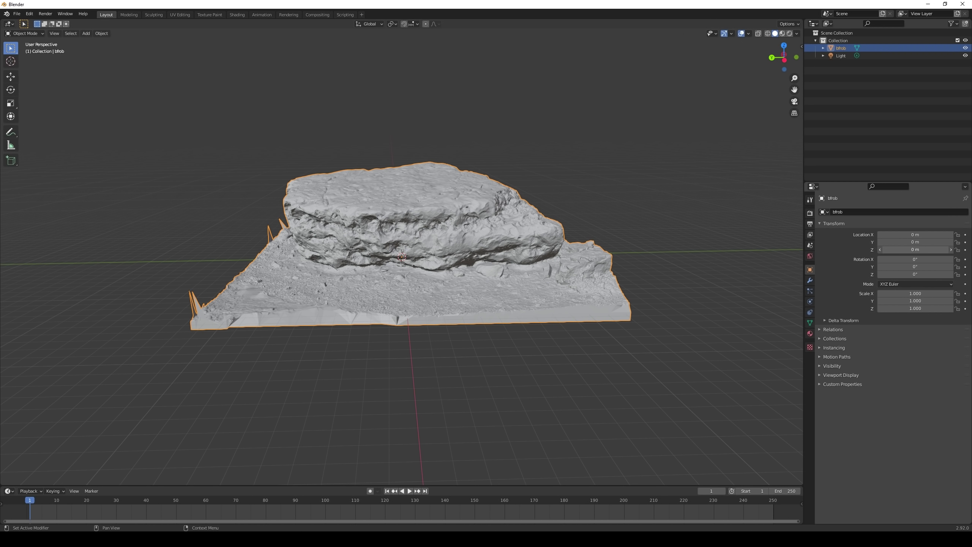
# - Raise the rock to a Z location of 1 m above the grid
pyautogui.moveTo(915, 249); pyautogui.dragTo(964, 249)
pyautogui.click(915, 249)
pyautogui.write('1')
pyautogui.press('Tab')
pyautogui.press('Return')
pyautogui.moveTo(509, 230); pyautogui.dragTo(481, 238, button='middle')
# - Delete the Light and select the bfrob rock mesh
pyautogui.click(838, 56)
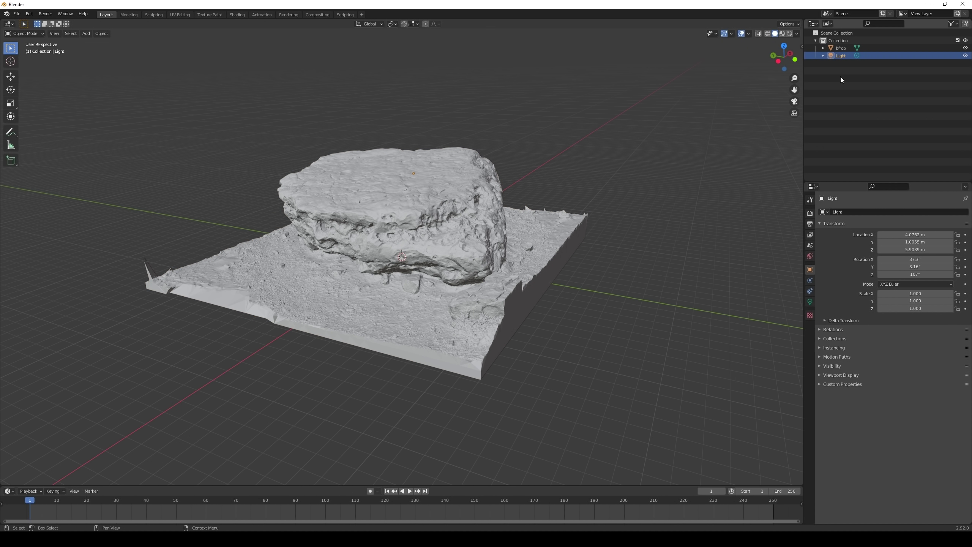
pyautogui.press('x')
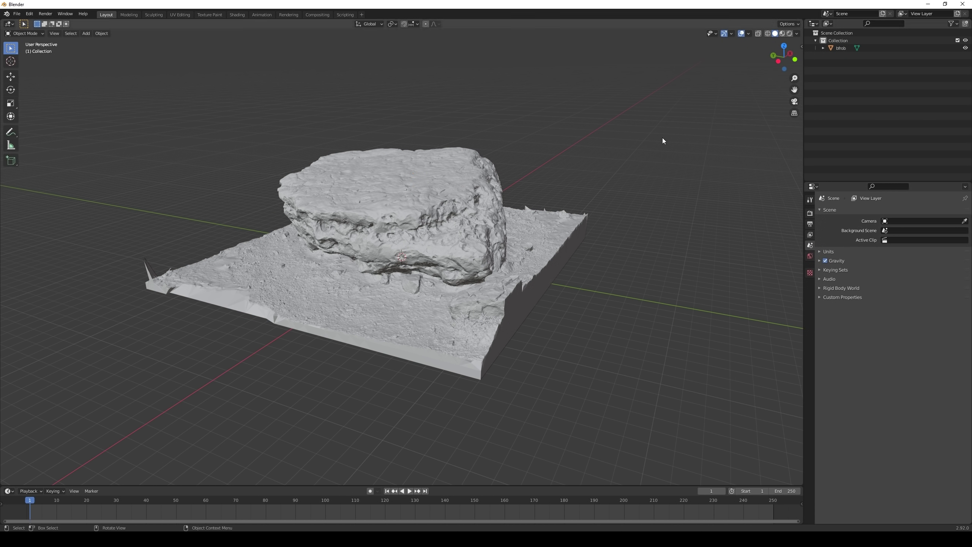
pyautogui.press('a')
# - Export the rock as bftoue5.fbx with only Mesh object types included
pyautogui.click(17, 13)
pyautogui.moveTo(46, 125)
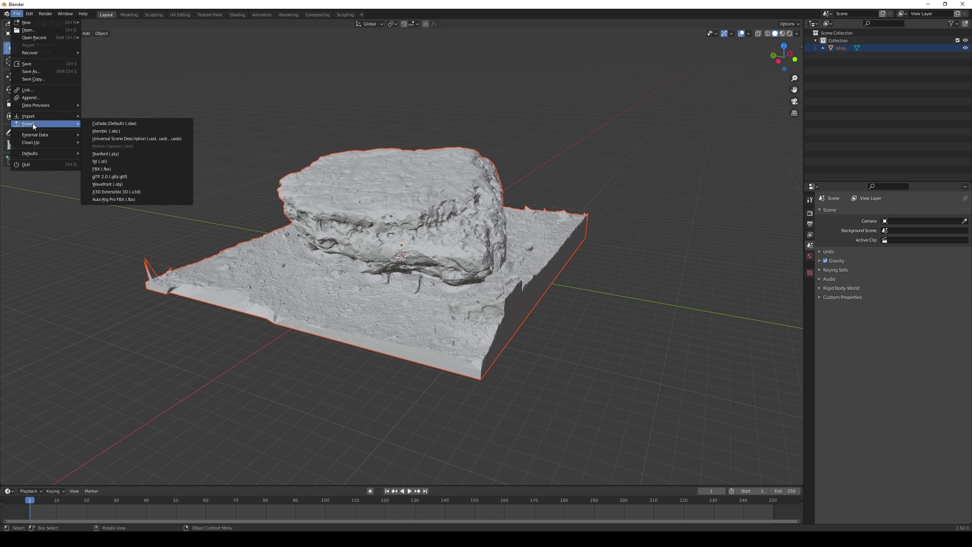
pyautogui.click(113, 167)
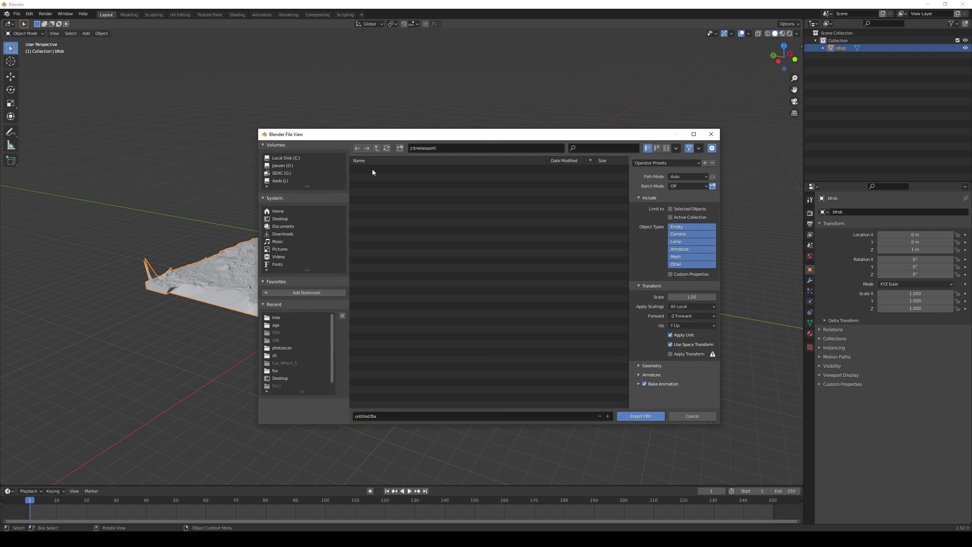
pyautogui.click(373, 415)
pyautogui.write('bftoue5')
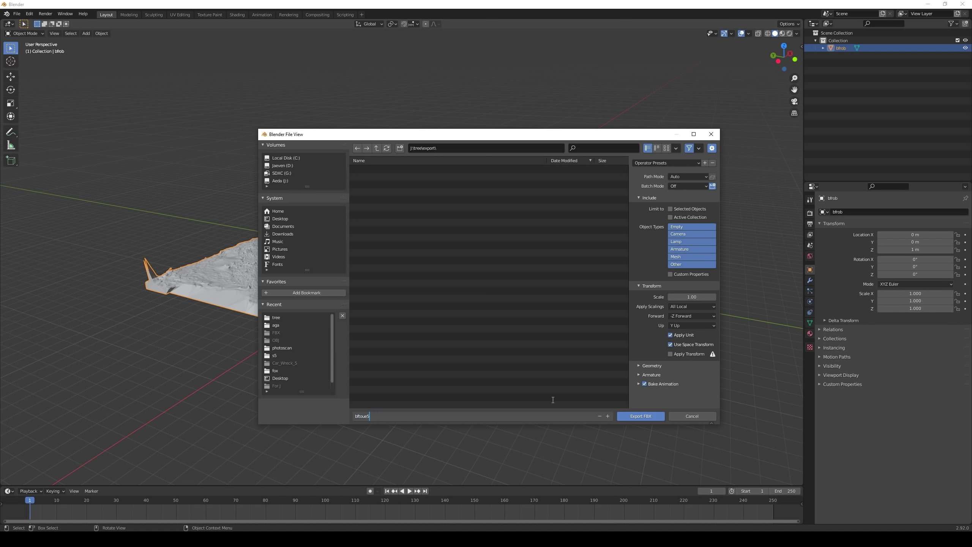
pyautogui.press('Return')
pyautogui.click(681, 257)
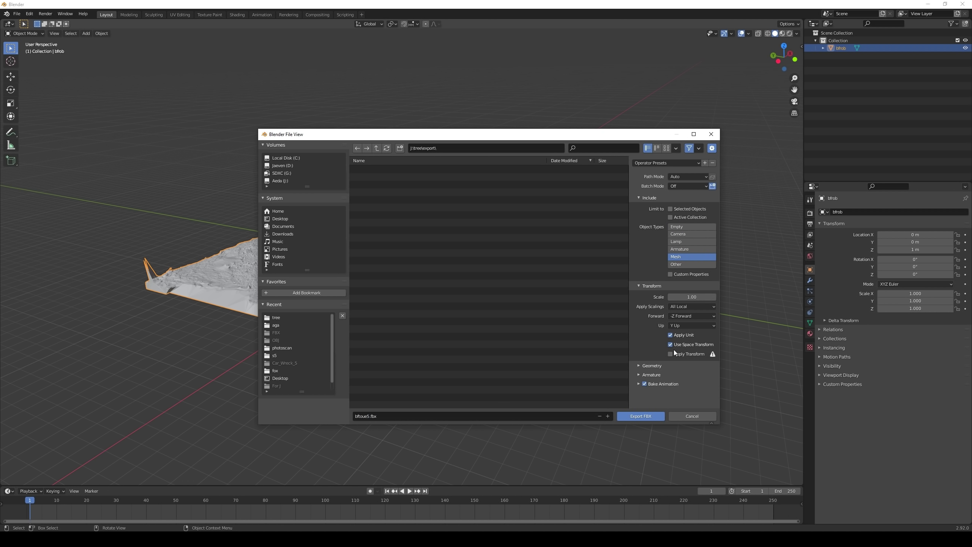
pyautogui.click(643, 378)
pyautogui.scroll(-2, 649, 376)
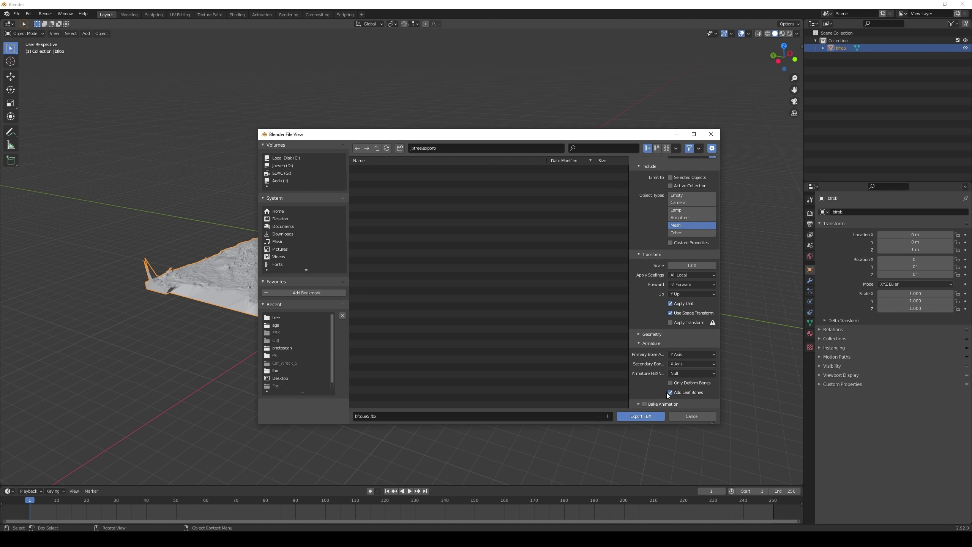
pyautogui.scroll(2, 671, 392)
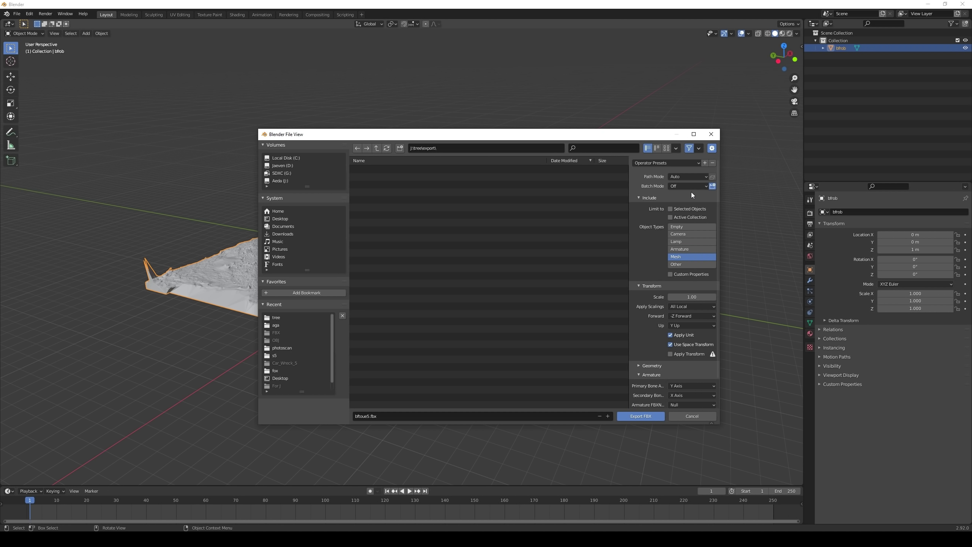
pyautogui.click(632, 416)
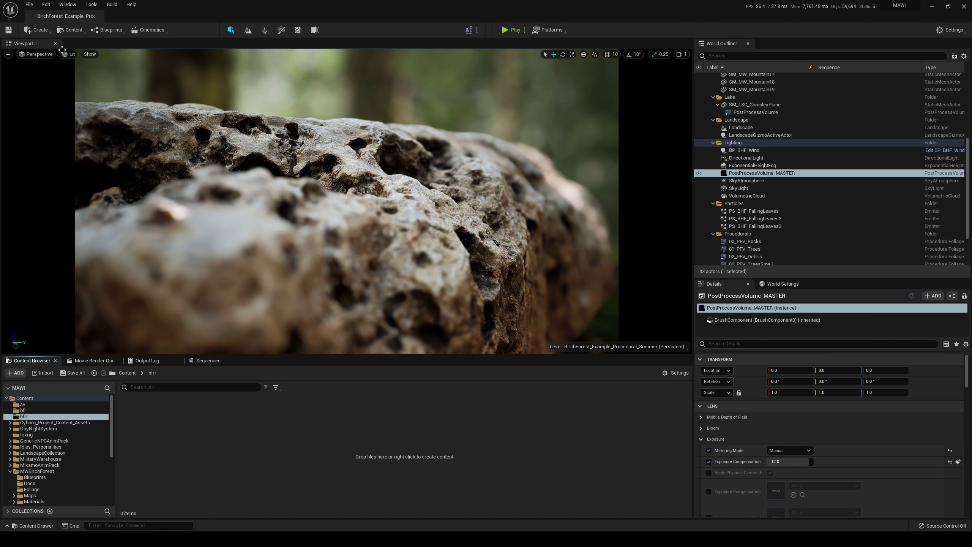
# - Switch to the Cinematic Viewport with the NewLevelSequence2 timeline and move closer to the rock
pyautogui.click(38, 30)
pyautogui.click(56, 164)
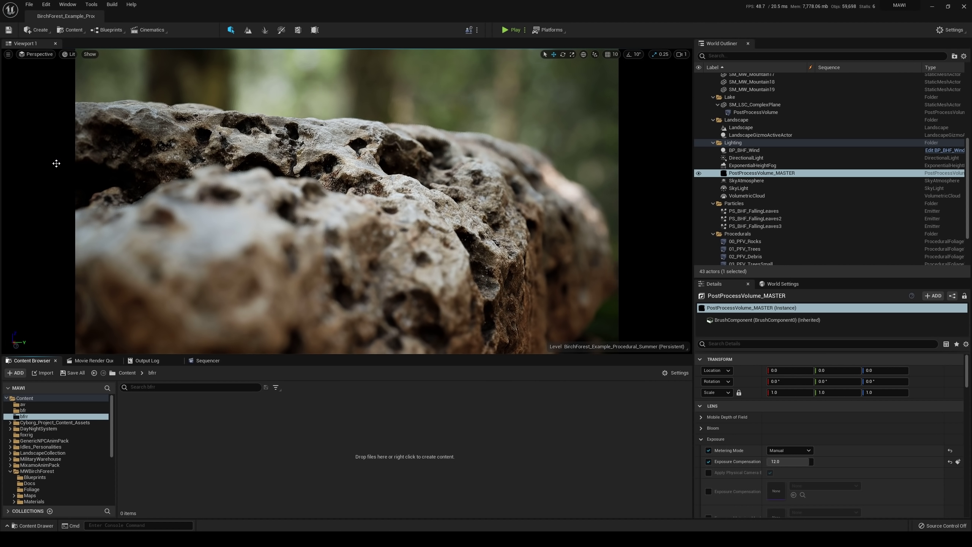
pyautogui.click(40, 54)
pyautogui.click(40, 155)
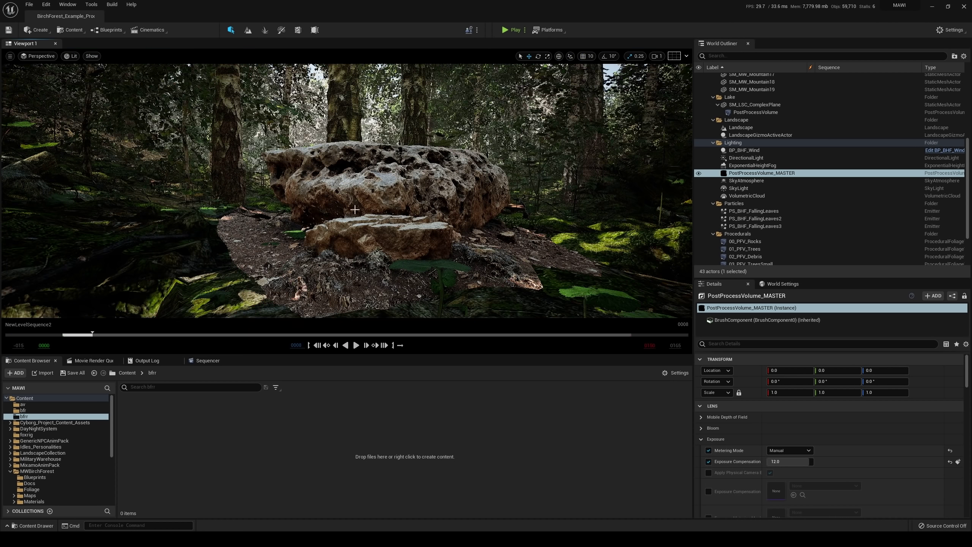
pyautogui.moveTo(379, 205); pyautogui.dragTo(379, 180, button='right')
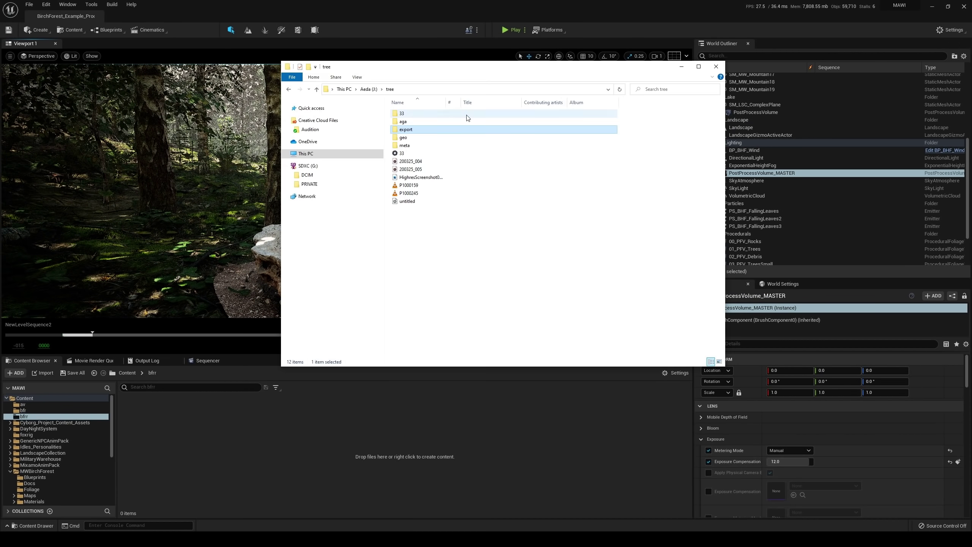
# - Drag bftoue5 from the tree's export folder into Unreal's bfr content folder
pyautogui.doubleClick(406, 130)
pyautogui.moveTo(407, 113); pyautogui.dragTo(596, 176)
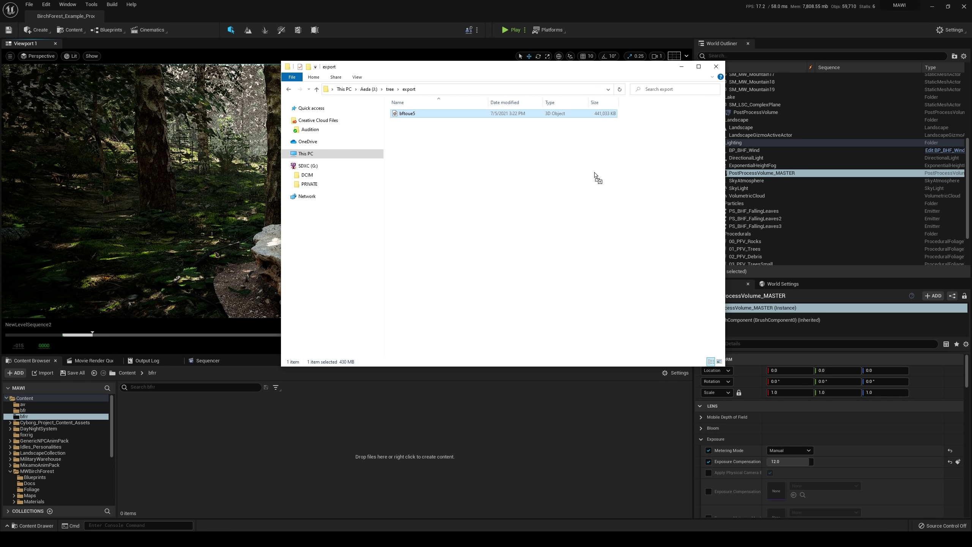
pyautogui.moveTo(594, 175); pyautogui.dragTo(596, 175)
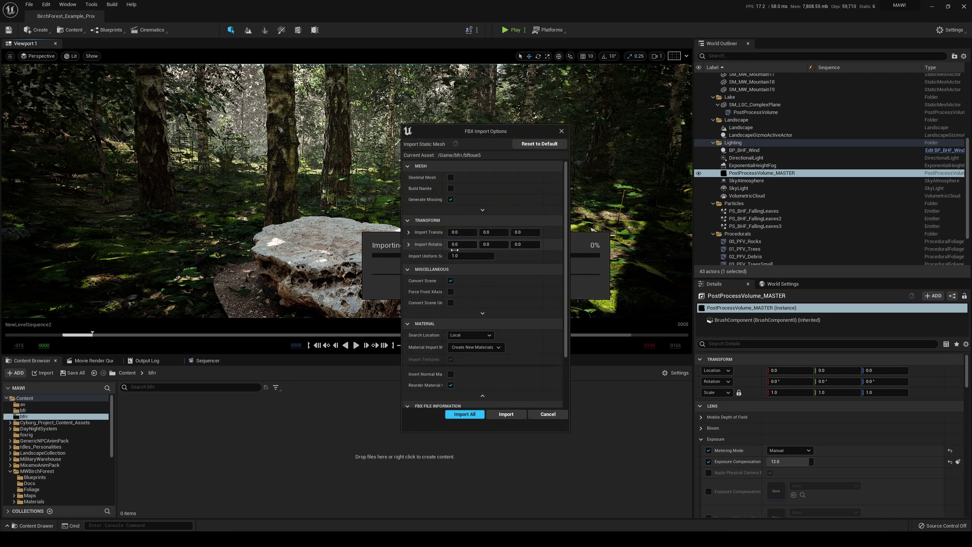
# - Import bftoue5 with its materials and textures into bfr, then save all
pyautogui.click(505, 415)
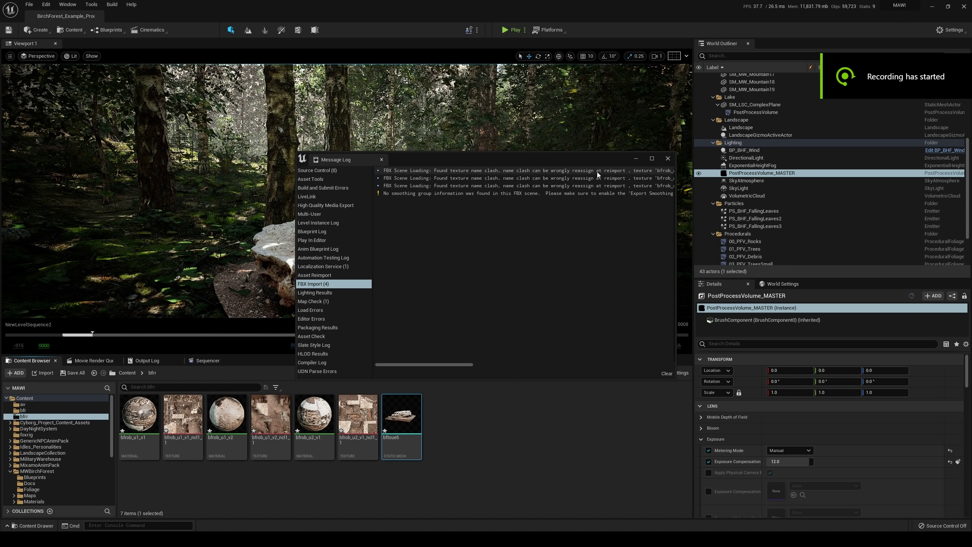
pyautogui.click(24, 6)
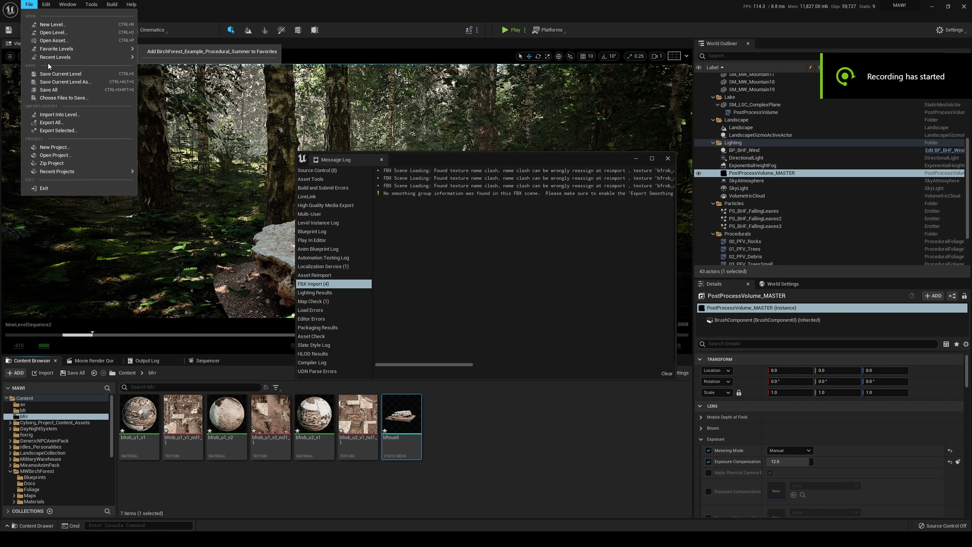
pyautogui.click(46, 92)
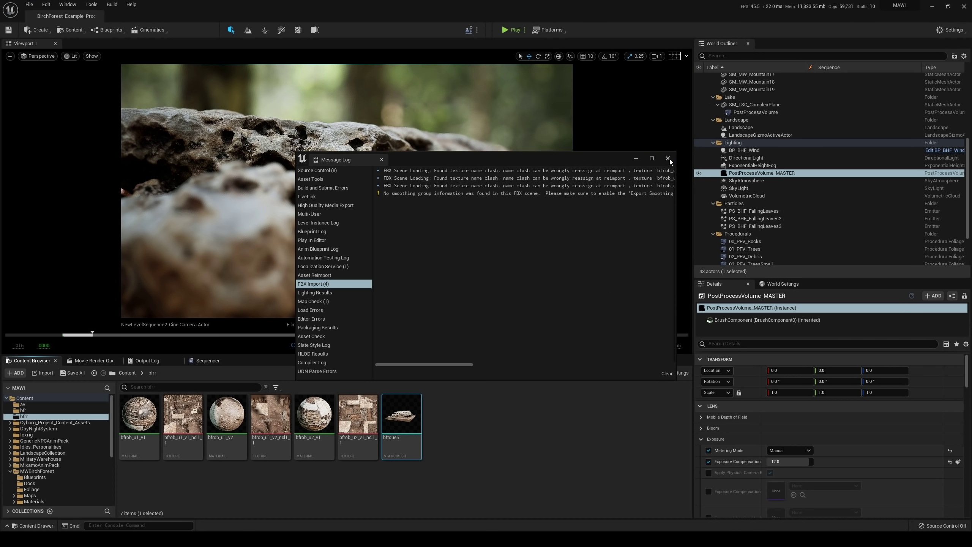
pyautogui.click(668, 158)
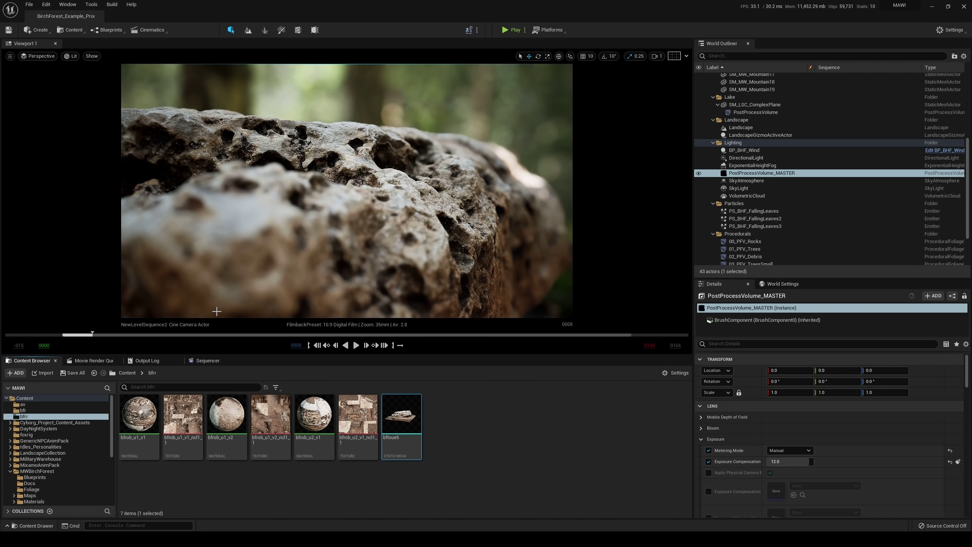
pyautogui.click(32, 56)
pyautogui.click(60, 165)
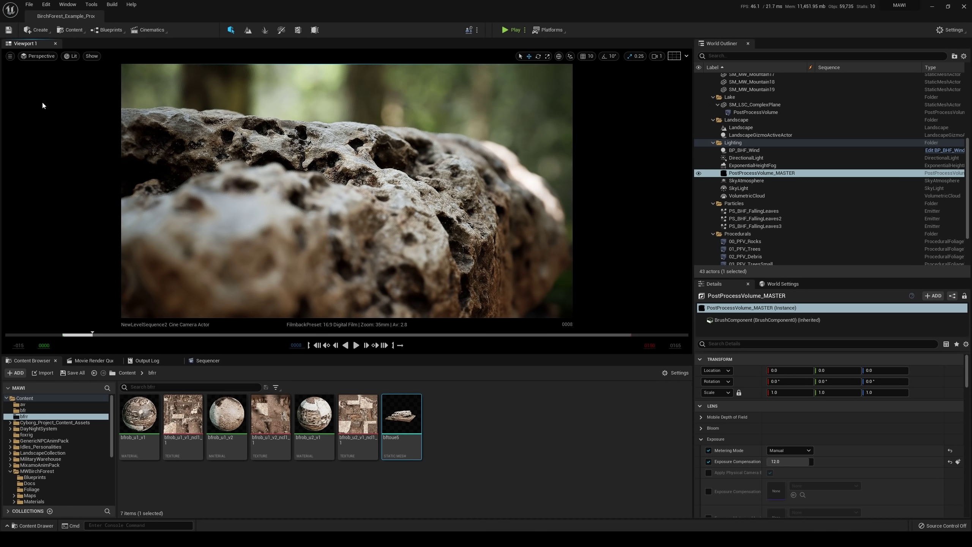
pyautogui.click(32, 55)
pyautogui.click(49, 157)
pyautogui.moveTo(449, 200); pyautogui.dragTo(475, 196, button='right')
pyautogui.click(295, 193)
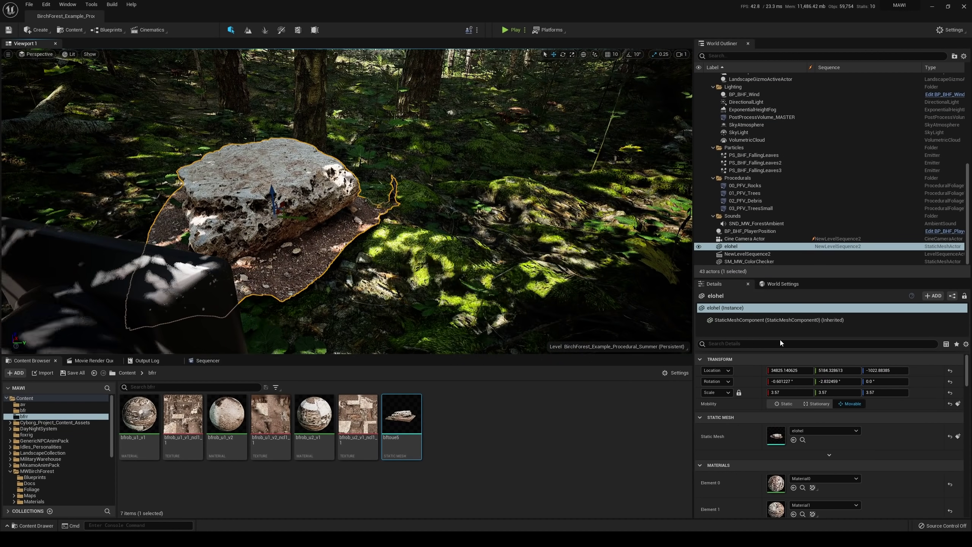
pyautogui.doubleClick(772, 440)
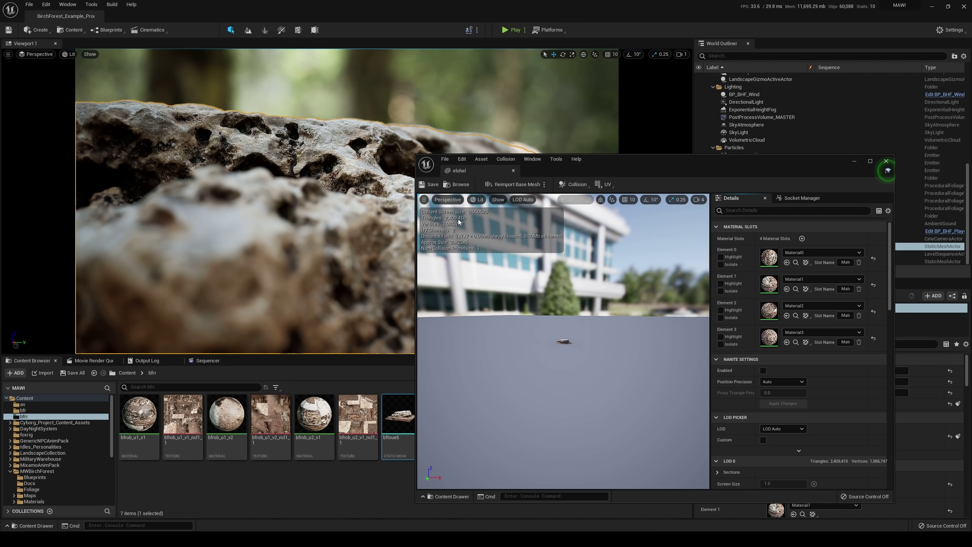
pyautogui.click(887, 162)
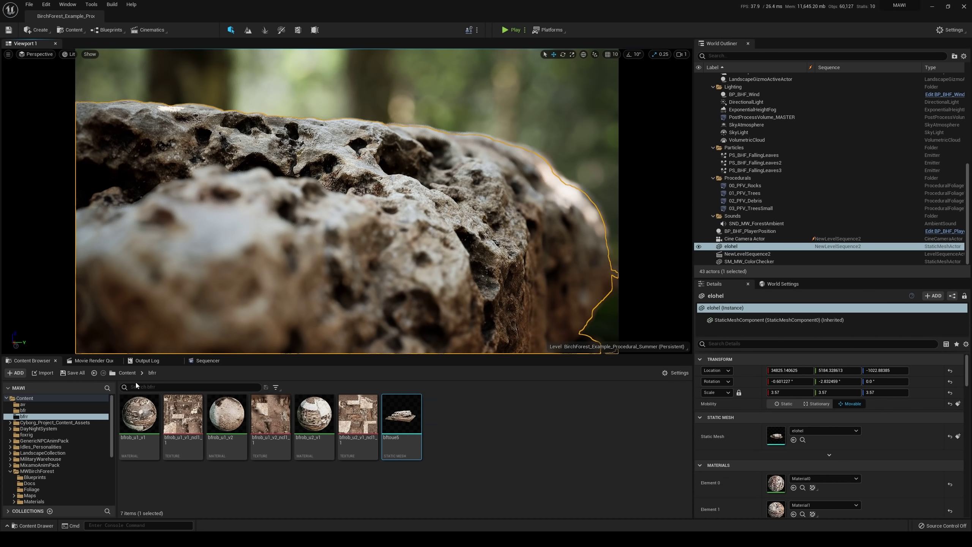
pyautogui.click(27, 53)
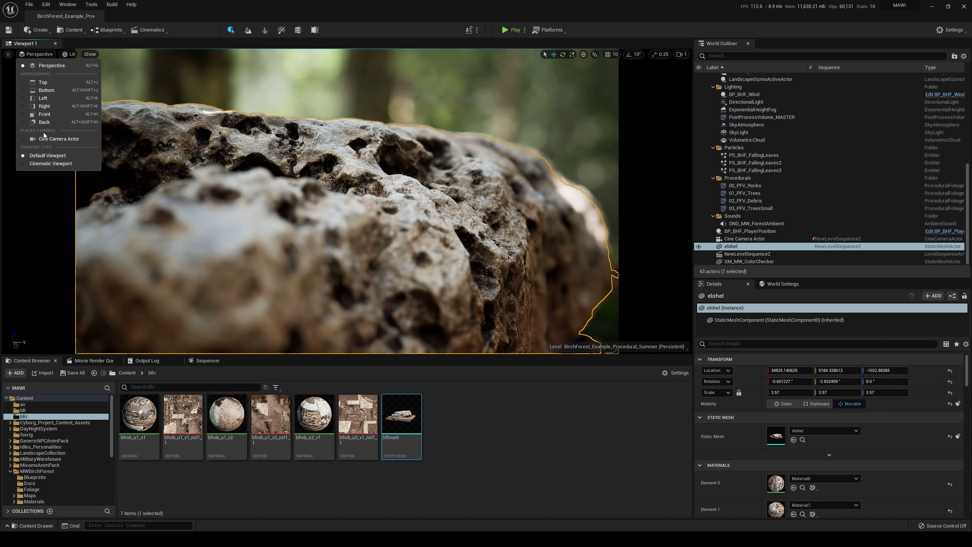
pyautogui.click(43, 165)
# - Scale the bftoue5 rock down to 0.1, then shrink it further to 0.04
pyautogui.moveTo(399, 230); pyautogui.dragTo(412, 185)
pyautogui.moveTo(412, 184); pyautogui.dragTo(412, 184, button='right')
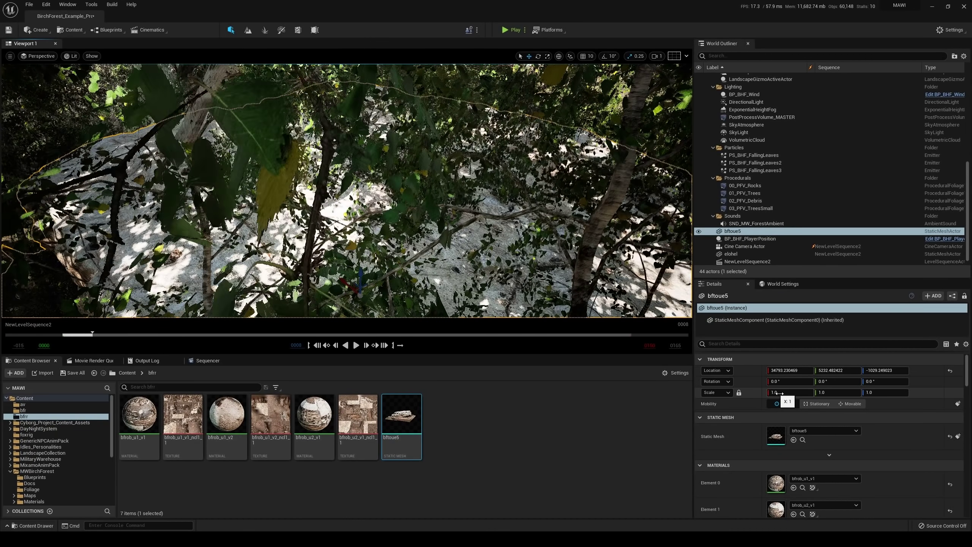
pyautogui.moveTo(779, 393); pyautogui.dragTo(764, 393)
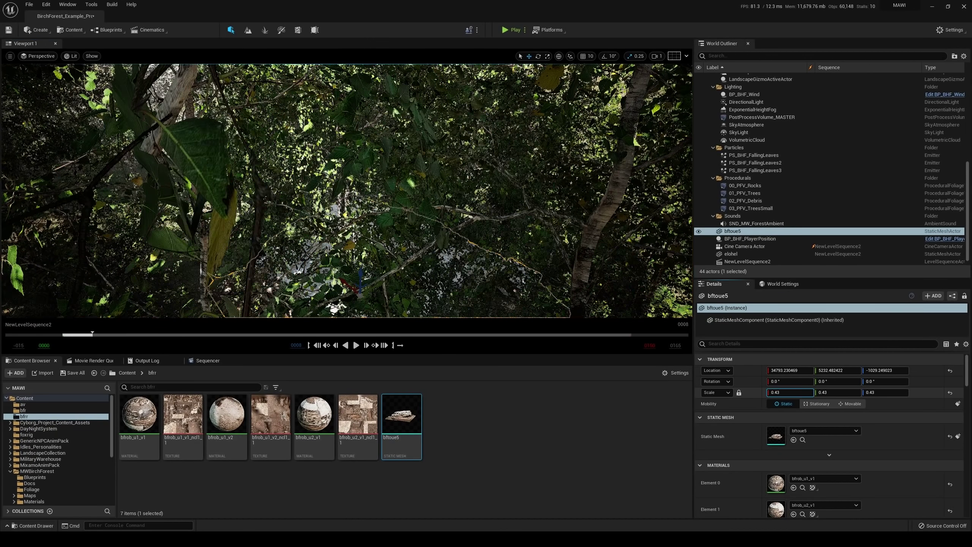
pyautogui.click(786, 392)
pyautogui.write('0.1')
pyautogui.press('Return')
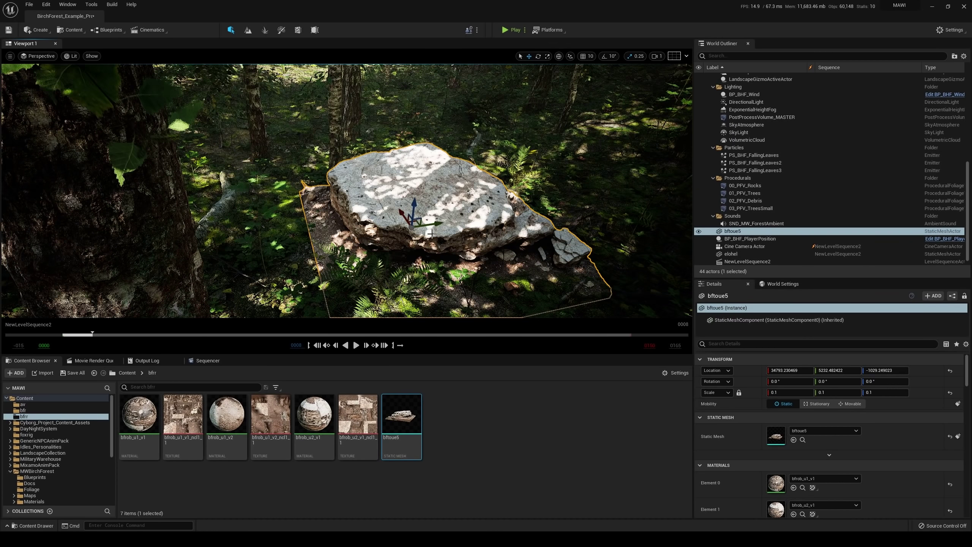
pyautogui.moveTo(439, 226); pyautogui.dragTo(551, 217)
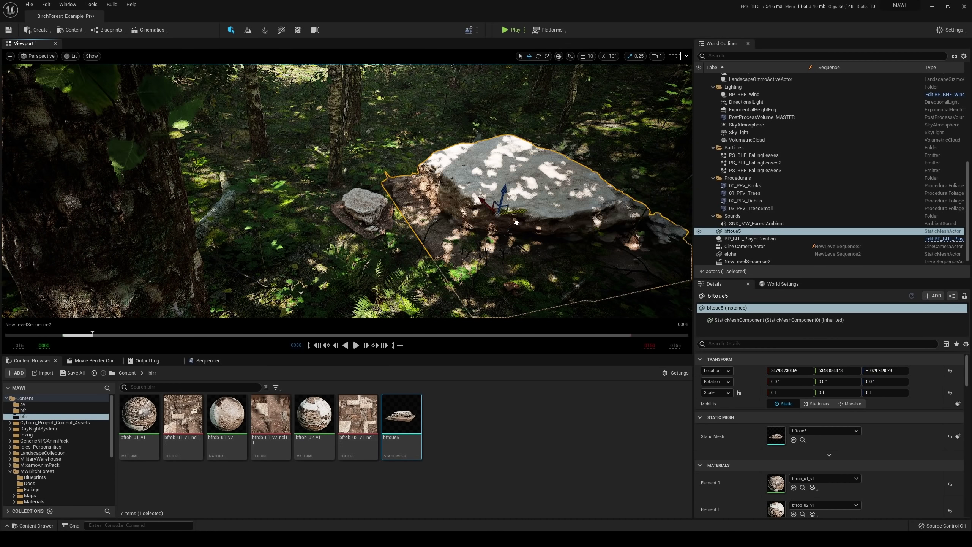
pyautogui.moveTo(788, 392); pyautogui.dragTo(768, 393)
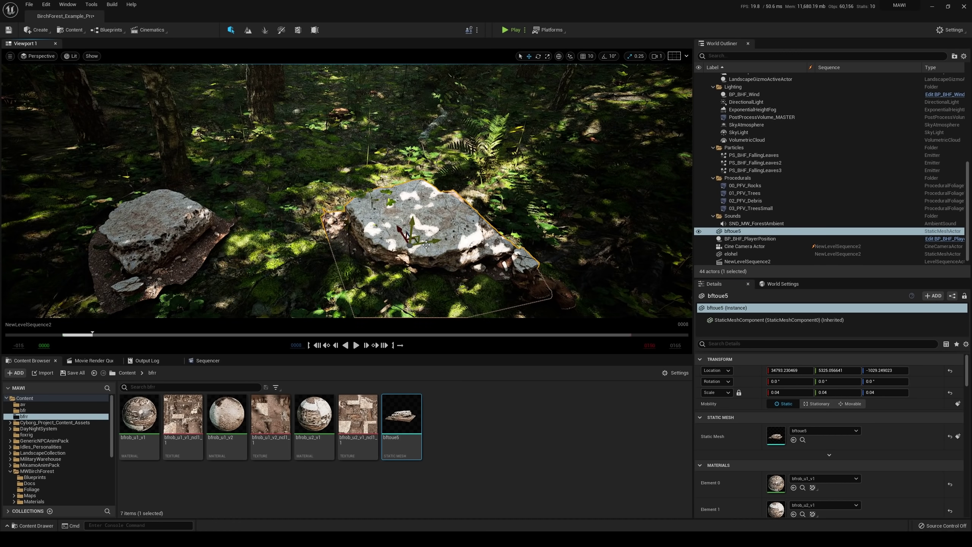
# - Rotate the rock about 108.88° around Z and move it beside the elohel rock
pyautogui.moveTo(417, 278); pyautogui.dragTo(451, 268)
pyautogui.hotkey('ctrl', 'z')
pyautogui.press('w')
pyautogui.moveTo(366, 245); pyautogui.dragTo(364, 246)
pyautogui.press('e')
pyautogui.moveTo(331, 285); pyautogui.dragTo(369, 274)
pyautogui.moveTo(520, 116)
pyautogui.mouseDown(button='right')
pyautogui.moveTo(498, 119)
pyautogui.moveTo(521, 116)
pyautogui.mouseUp(button='right')
pyautogui.click(661, 58)
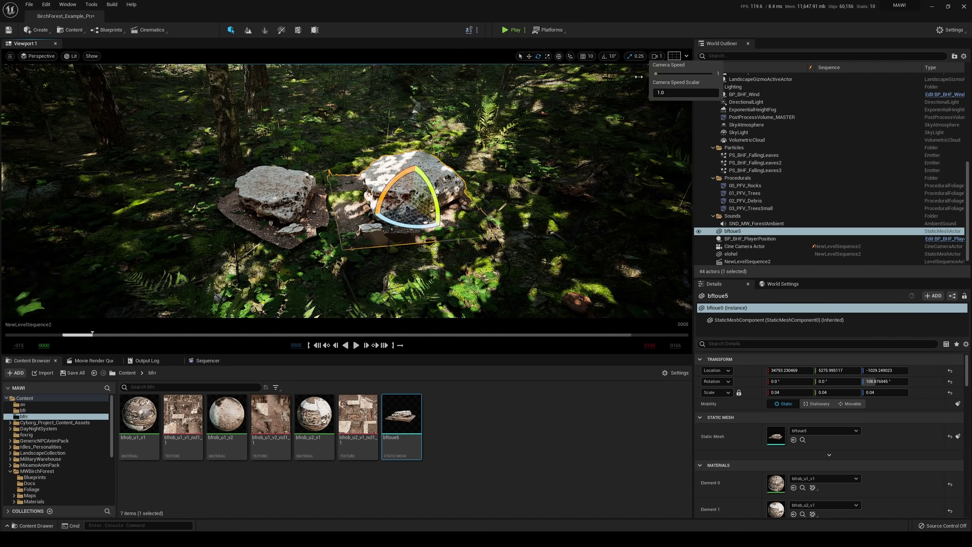
pyautogui.moveTo(455, 178)
pyautogui.mouseDown(button='right')
pyautogui.moveTo(446, 186)
pyautogui.moveTo(456, 175)
pyautogui.mouseUp(button='right')
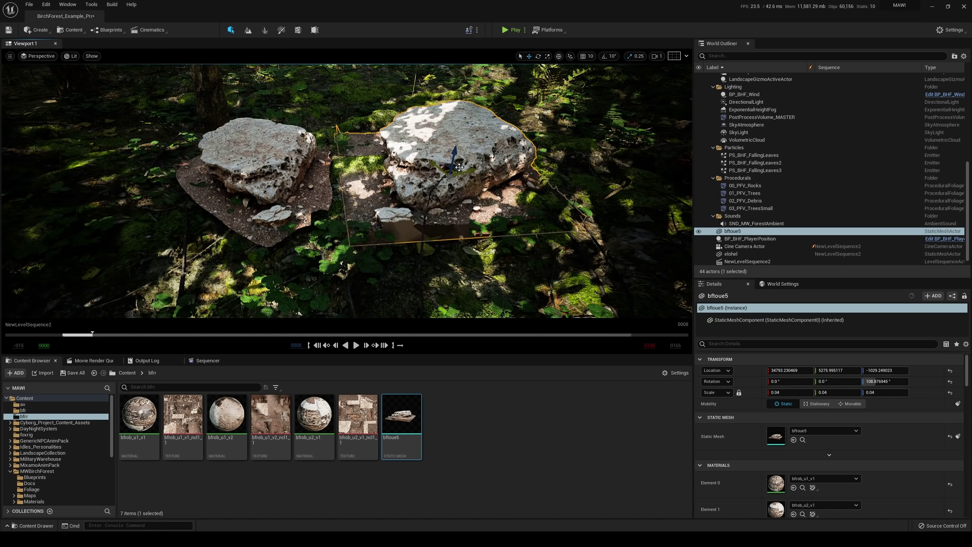
pyautogui.moveTo(468, 170); pyautogui.dragTo(431, 178)
pyautogui.scroll(5, 431, 178)
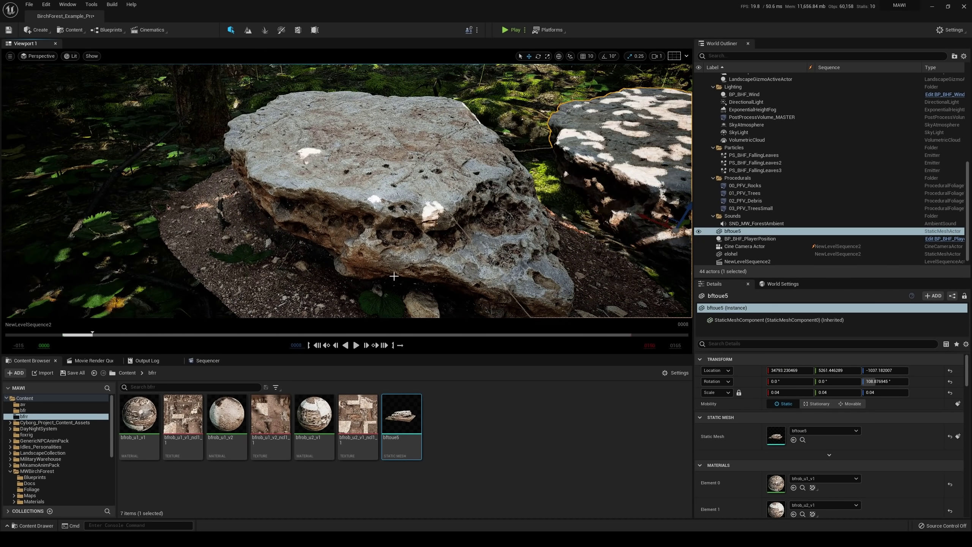
# - Go fullscreen with F11 and fly the camera closer to both rocks on the forest floor
pyautogui.press('F11')
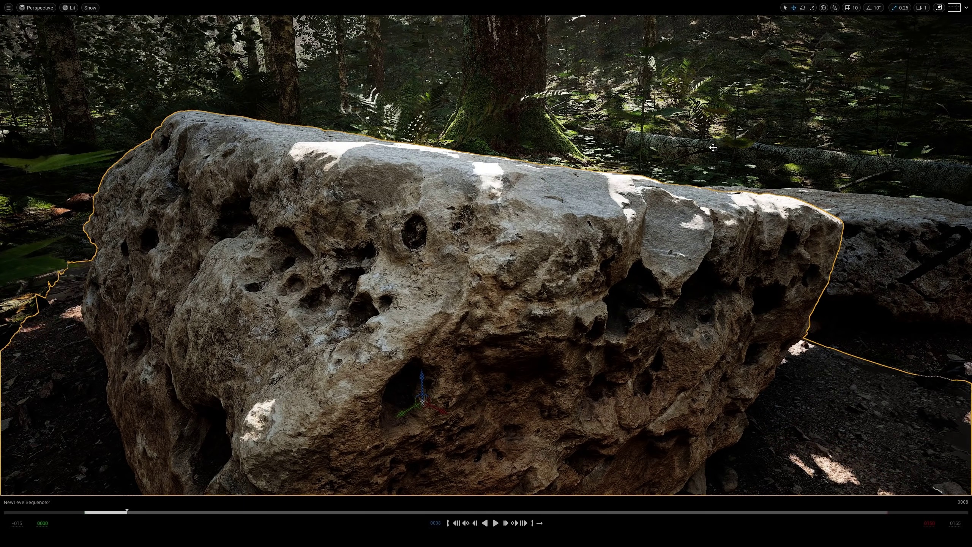
pyautogui.moveTo(698, 155); pyautogui.dragTo(697, 154, button='right')
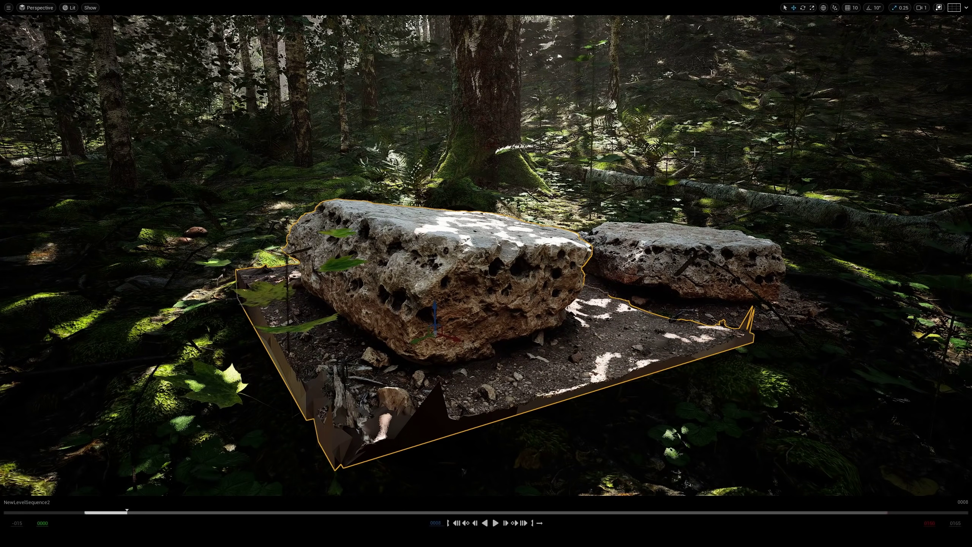